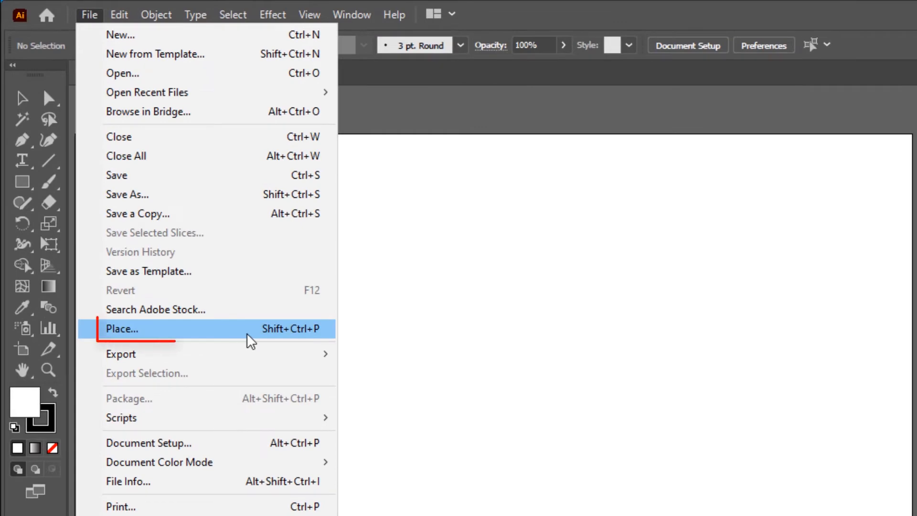
- Place the scanned wave sketch image on the artboard and center it horizontally
{"action": "left_click", "coordinate": [244, 330]}
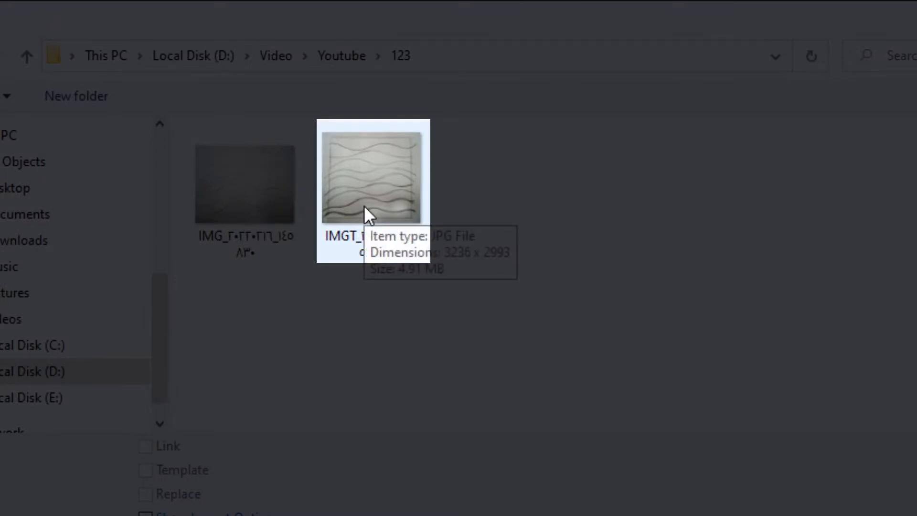
{"action": "left_click", "coordinate": [364, 205]}
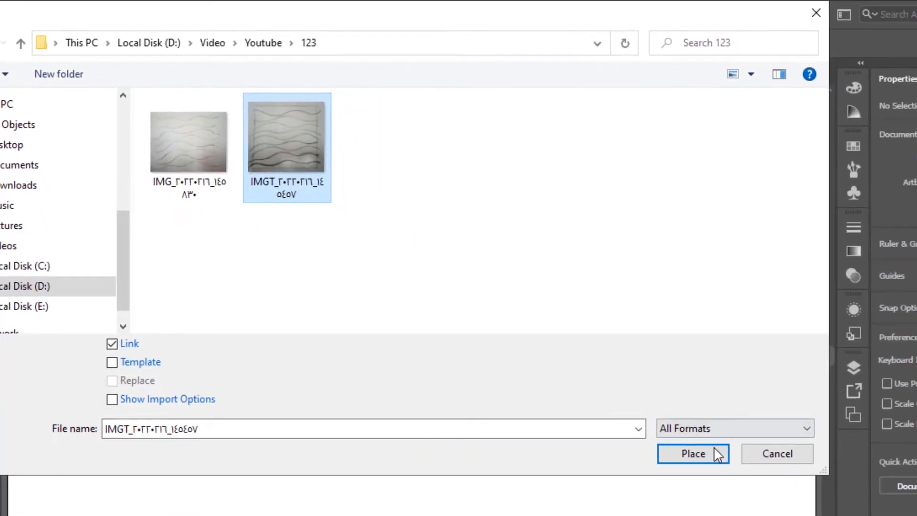
{"action": "left_click", "coordinate": [704, 456]}
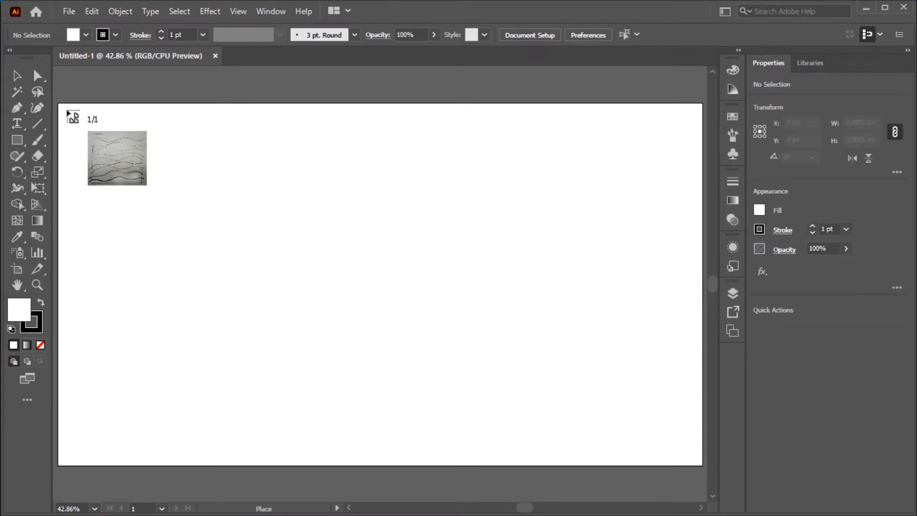
{"action": "left_click", "coordinate": [64, 108]}
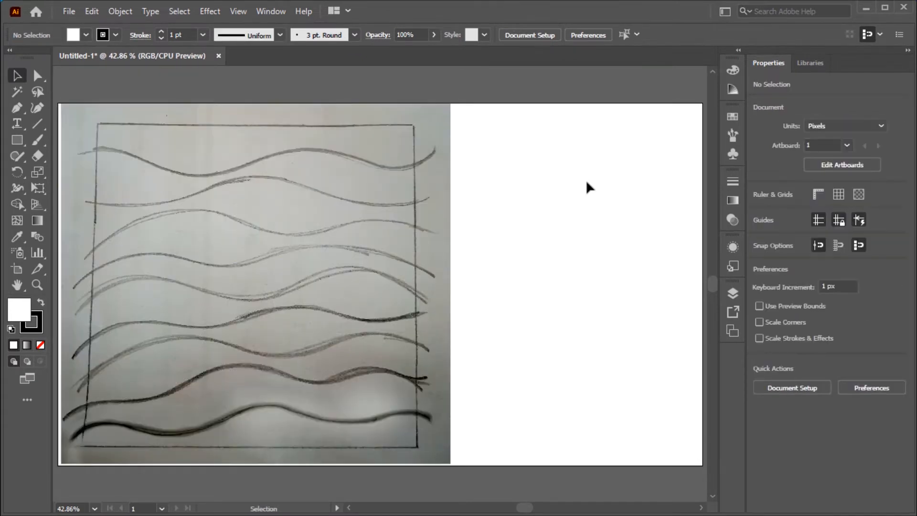
{"action": "left_click", "coordinate": [361, 161]}
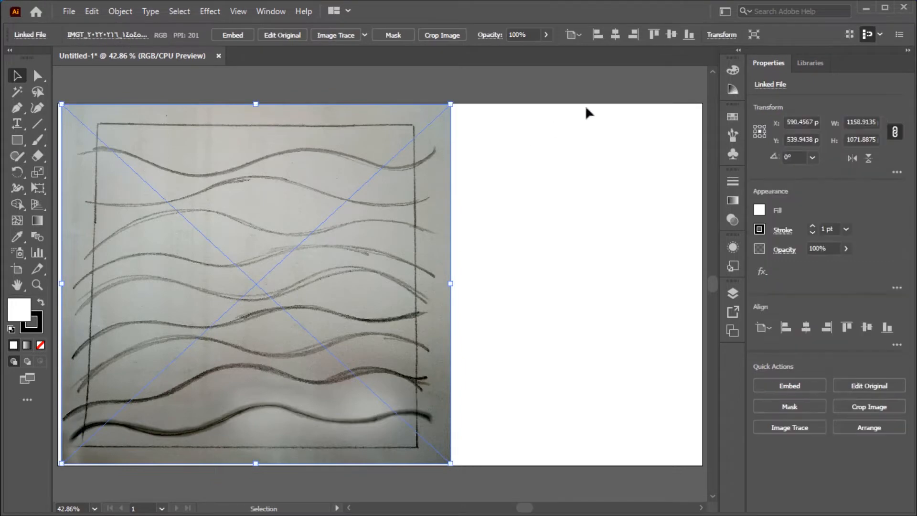
{"action": "left_click", "coordinate": [616, 36]}
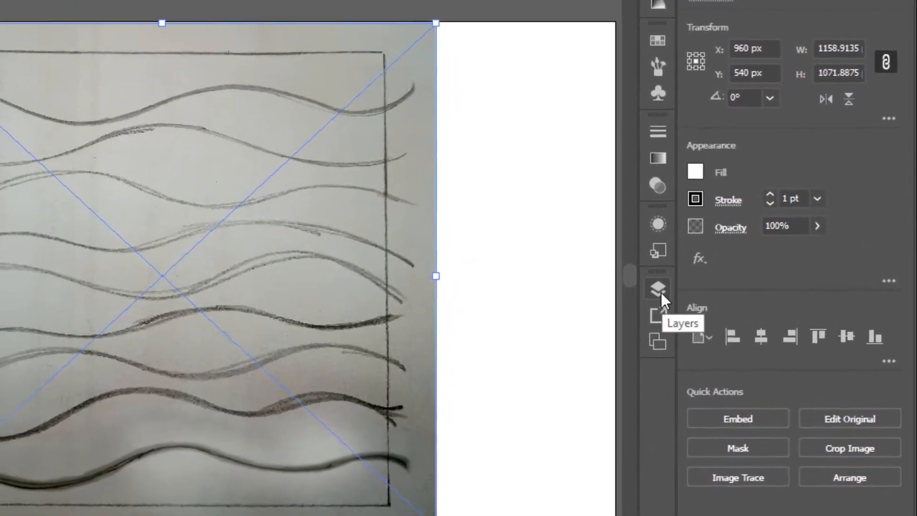
- Make Layer 1 a template layer with images dimmed to 50%
{"action": "left_click", "coordinate": [718, 297]}
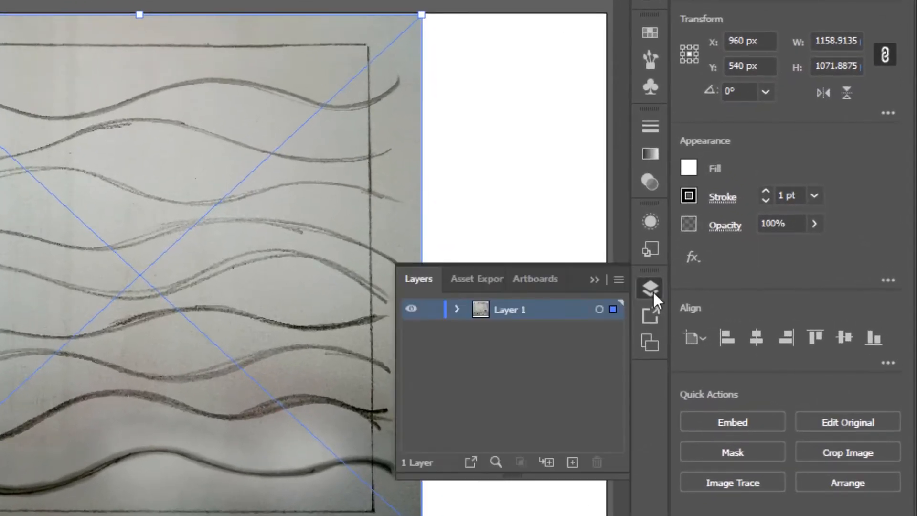
{"action": "double_click", "coordinate": [477, 311]}
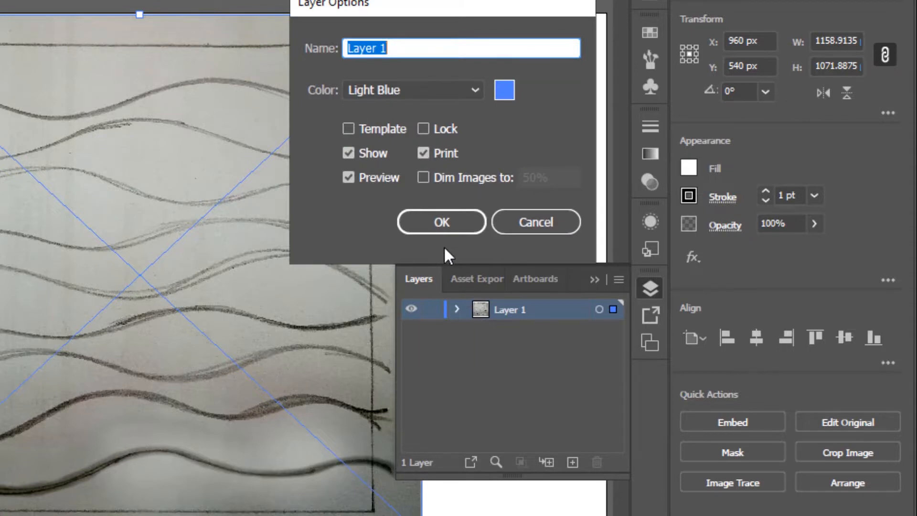
{"action": "left_click", "coordinate": [349, 128]}
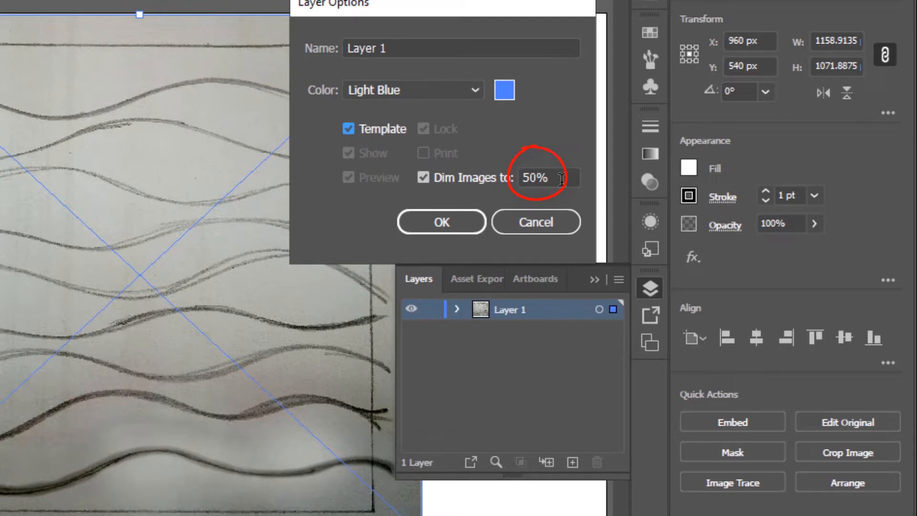
{"action": "left_click", "coordinate": [441, 223]}
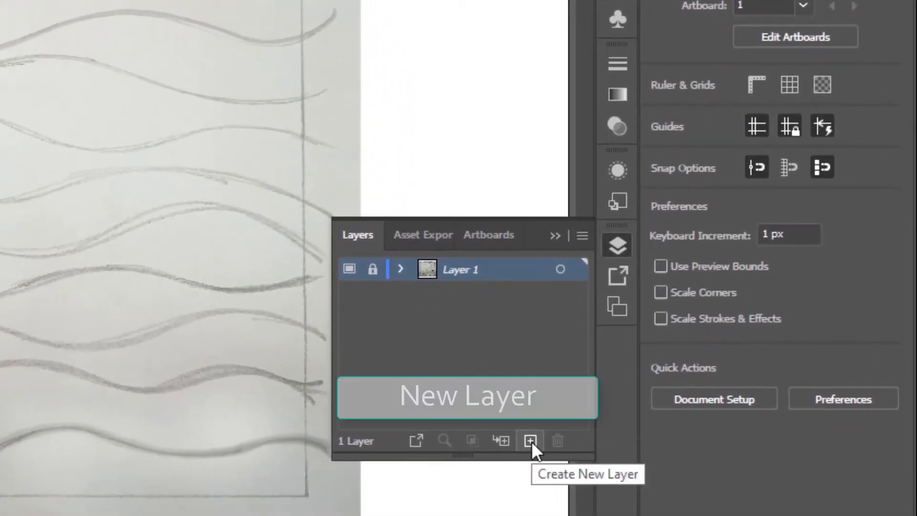
- Create a new layer above the template layer for tracing
{"action": "left_click", "coordinate": [531, 440]}
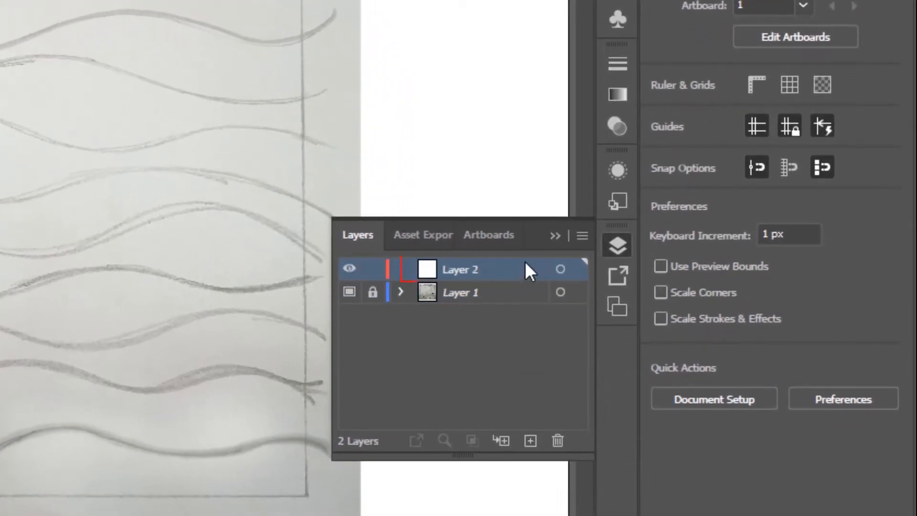
{"action": "left_click", "coordinate": [555, 235]}
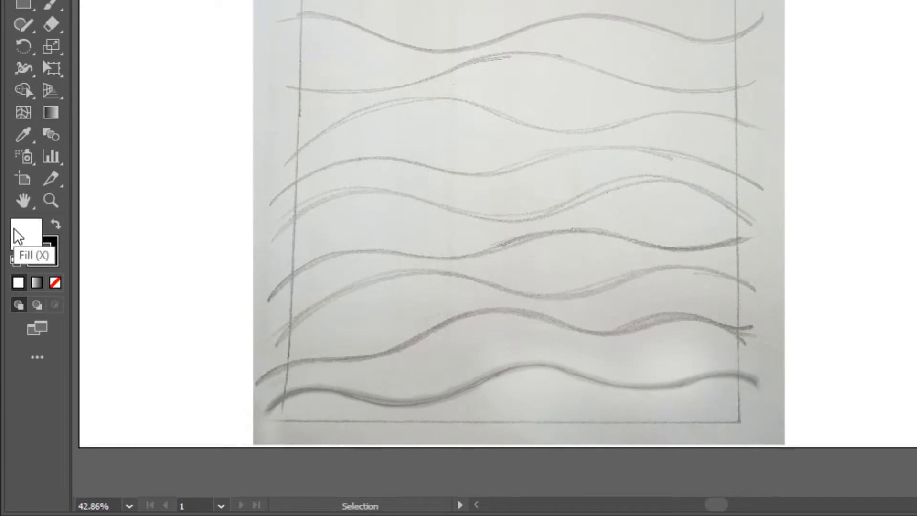
- Set the fill to None and trace the top wave line of the sketch with the Pen tool
{"action": "left_click", "coordinate": [55, 283]}
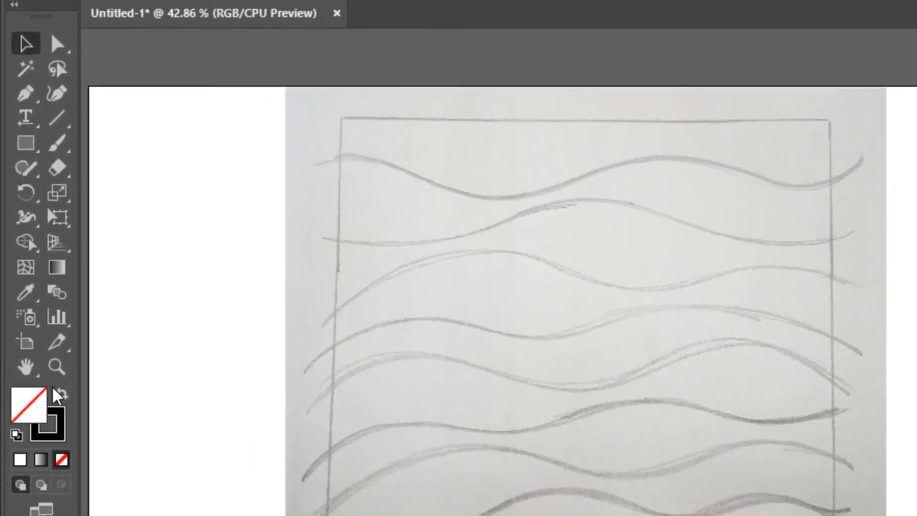
{"action": "left_click", "coordinate": [25, 97]}
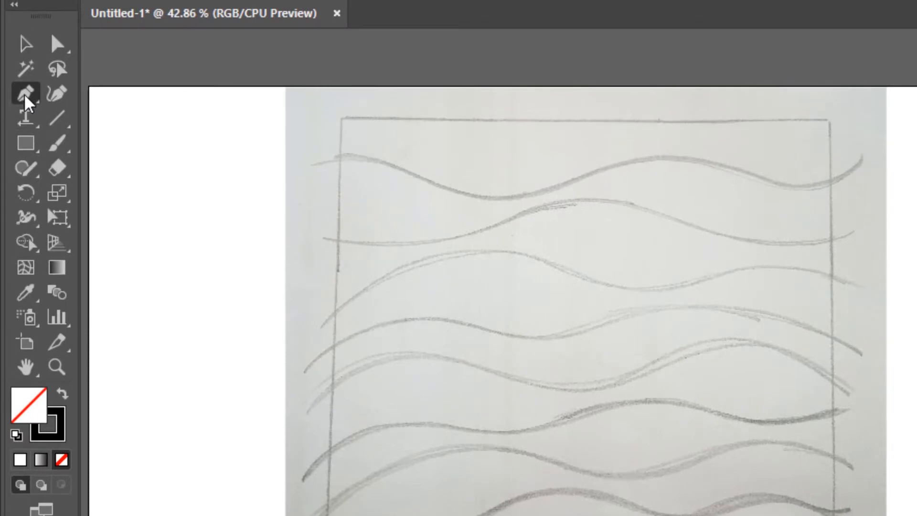
{"action": "key", "text": "ctrl+plus"}
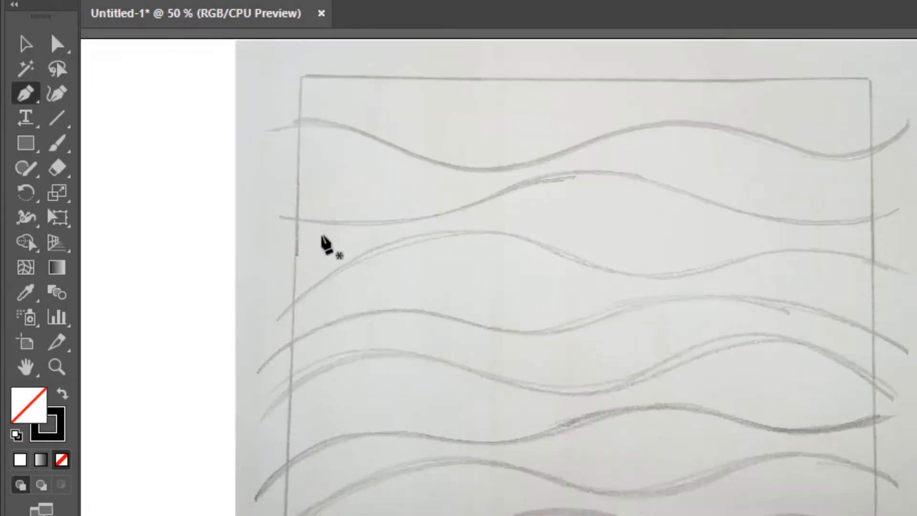
{"action": "key", "text": "ctrl+plus"}
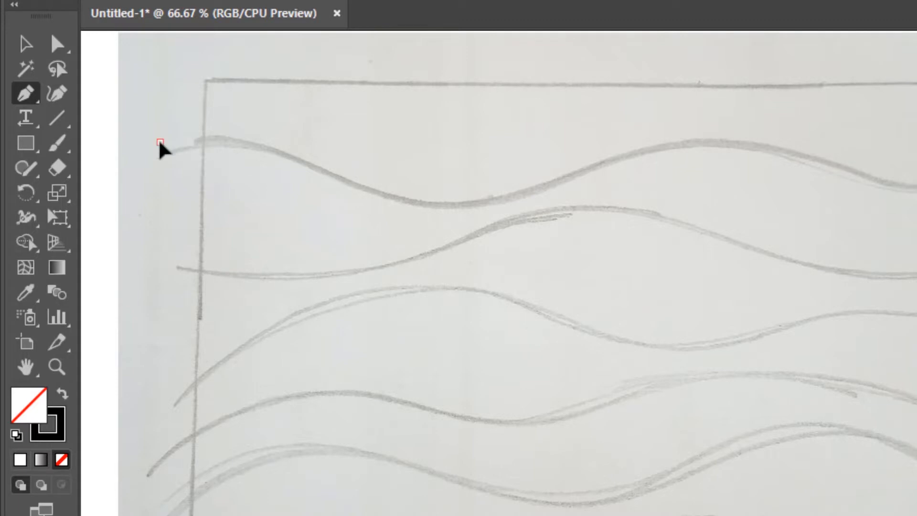
{"action": "left_click_drag", "start_coordinate": [305, 158], "coordinate": [355, 195]}
{"action": "left_click_drag", "start_coordinate": [531, 188], "coordinate": [631, 149]}
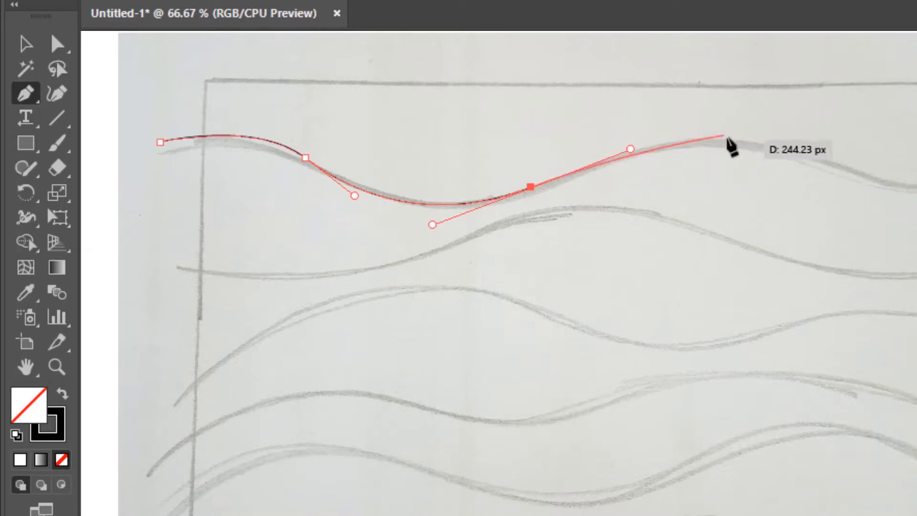
{"action": "left_click_drag", "start_coordinate": [767, 147], "coordinate": [851, 159]}
{"action": "left_click_drag", "start_coordinate": [733, 160], "coordinate": [746, 160]}
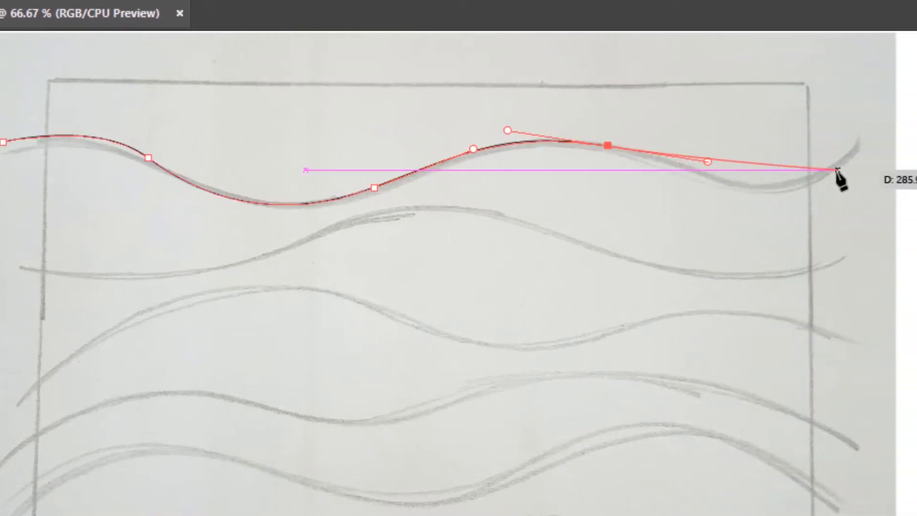
{"action": "mouse_move", "coordinate": [826, 170]}
{"action": "left_mouse_down"}
{"action": "mouse_move", "coordinate": [896, 136]}
{"action": "mouse_move", "coordinate": [902, 123]}
{"action": "left_mouse_up"}
{"action": "left_click", "coordinate": [872, 86]}
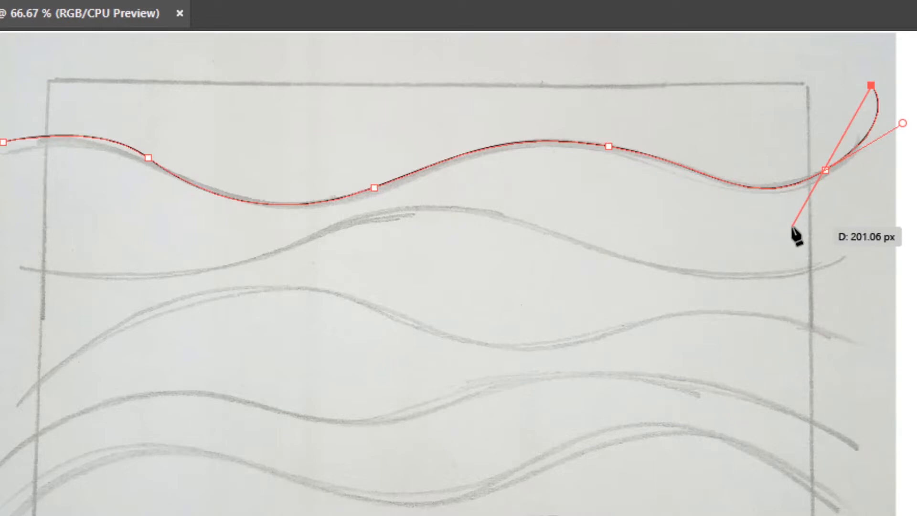
{"action": "key", "text": "Escape"}
- Trace the second wave line with the Pen tool
{"action": "scroll", "coordinate": [582, 253], "scroll_direction": "down", "scroll_amount": 3}
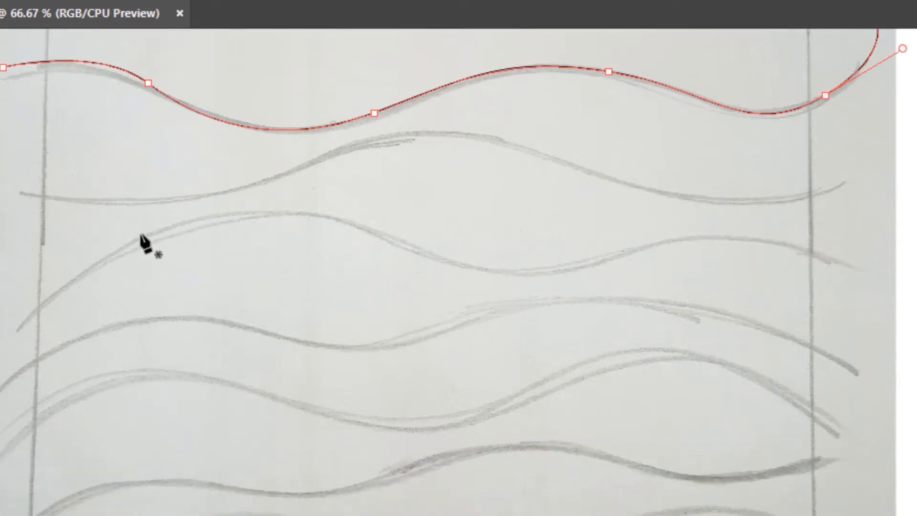
{"action": "left_click", "coordinate": [15, 190]}
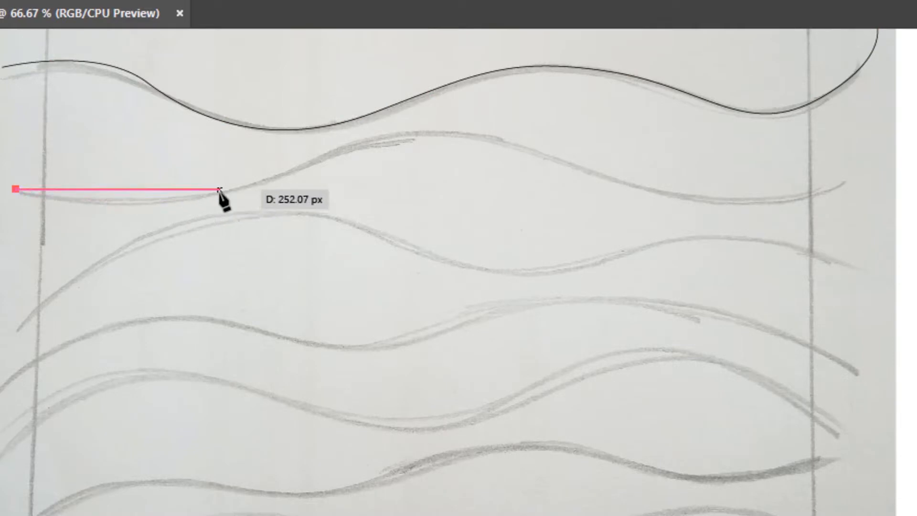
{"action": "left_click_drag", "start_coordinate": [226, 195], "coordinate": [317, 173]}
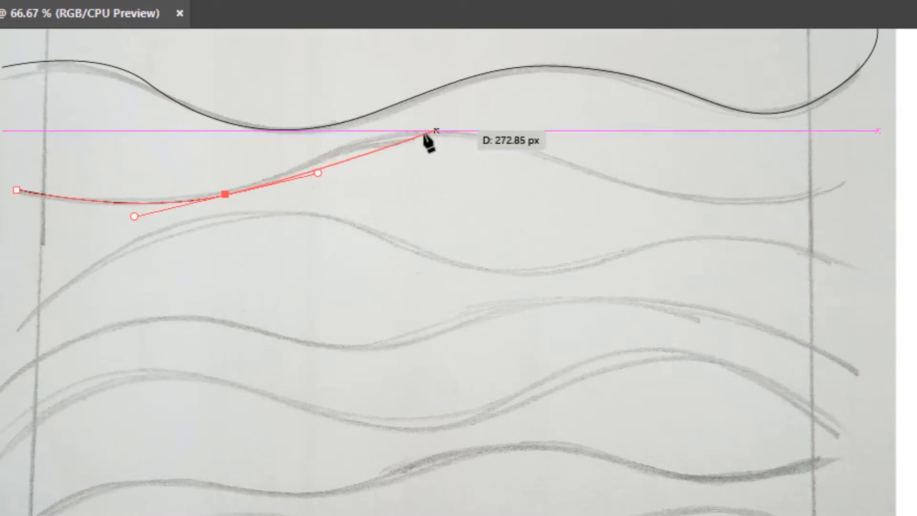
{"action": "left_click_drag", "start_coordinate": [475, 135], "coordinate": [598, 151]}
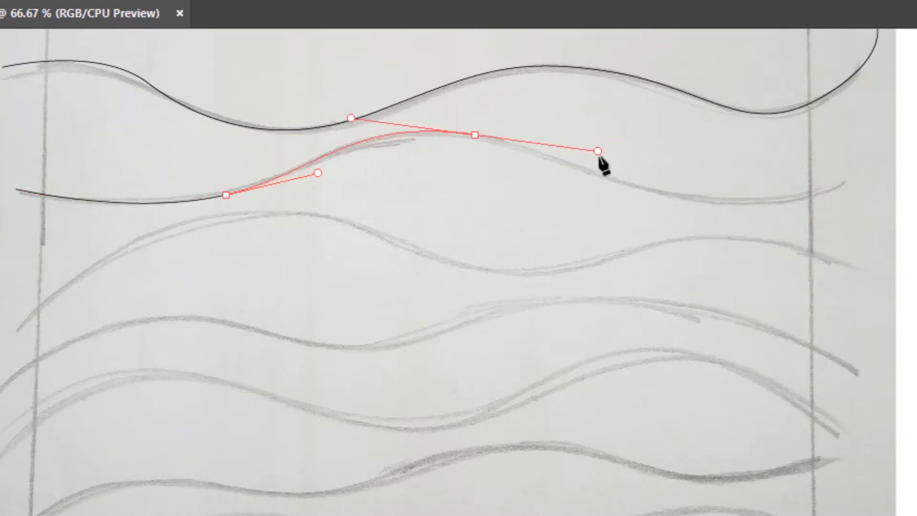
{"action": "left_click_drag", "start_coordinate": [720, 203], "coordinate": [841, 213]}
{"action": "left_click", "coordinate": [869, 167]}
{"action": "left_click_drag", "start_coordinate": [869, 167], "coordinate": [779, 369]}
{"action": "key", "text": "Escape"}
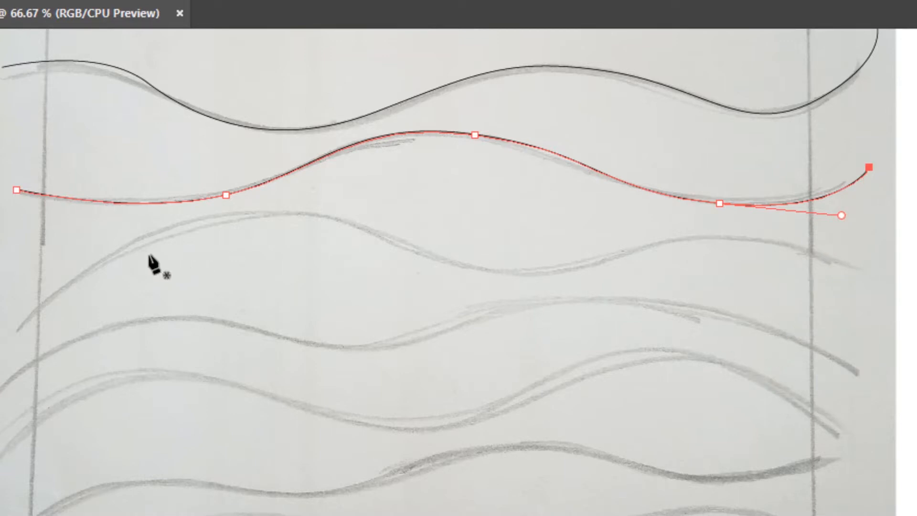
- Trace the third wave line with the Pen tool
{"action": "scroll", "coordinate": [153, 263], "scroll_direction": "down", "scroll_amount": 2}
{"action": "scroll", "coordinate": [54, 248], "scroll_direction": "left", "scroll_amount": 2}
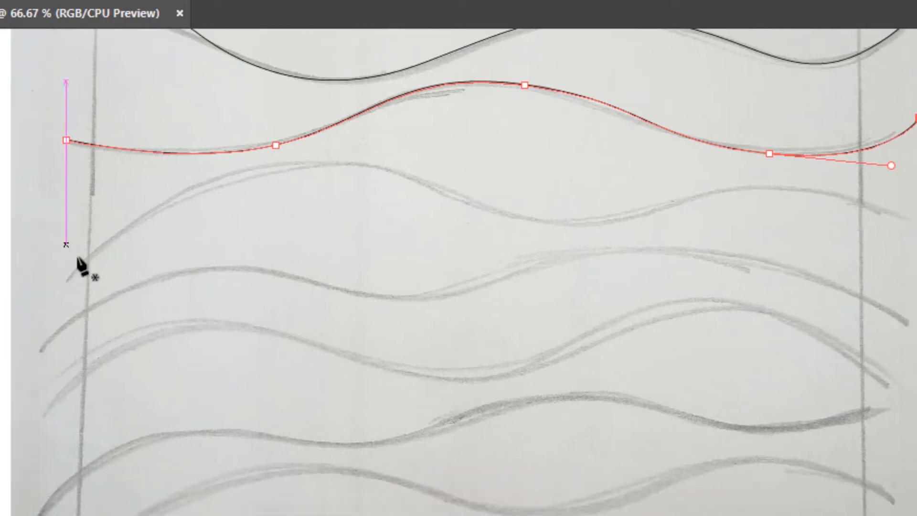
{"action": "left_click", "coordinate": [66, 278]}
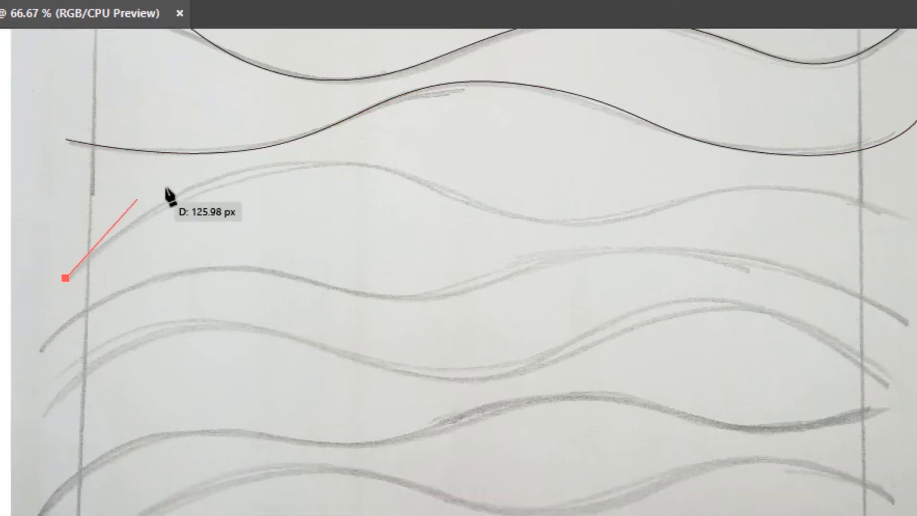
{"action": "left_click_drag", "start_coordinate": [273, 165], "coordinate": [385, 150]}
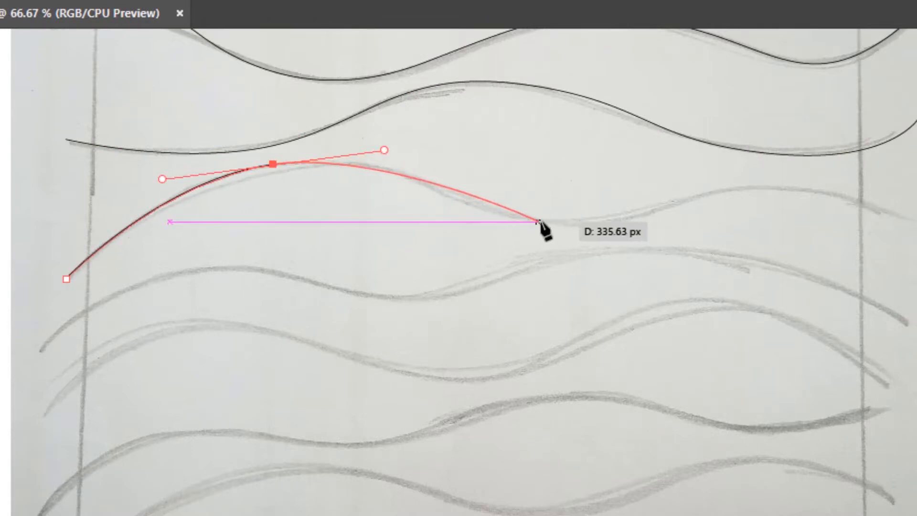
{"action": "left_click_drag", "start_coordinate": [578, 222], "coordinate": [721, 221]}
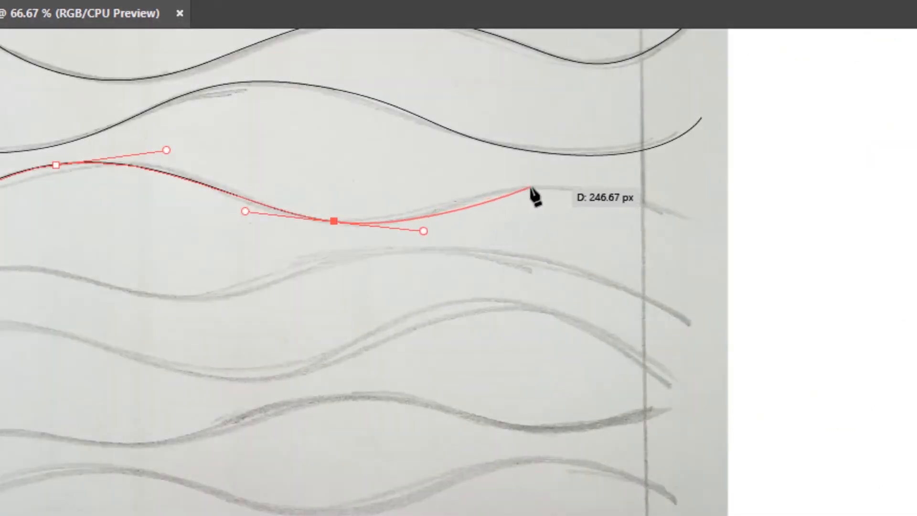
{"action": "left_click_drag", "start_coordinate": [552, 188], "coordinate": [643, 188]}
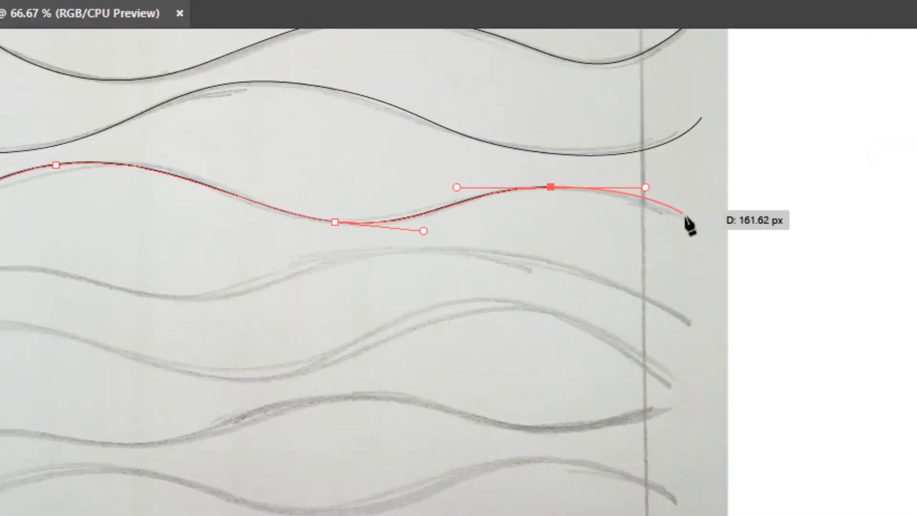
{"action": "left_click", "coordinate": [698, 238]}
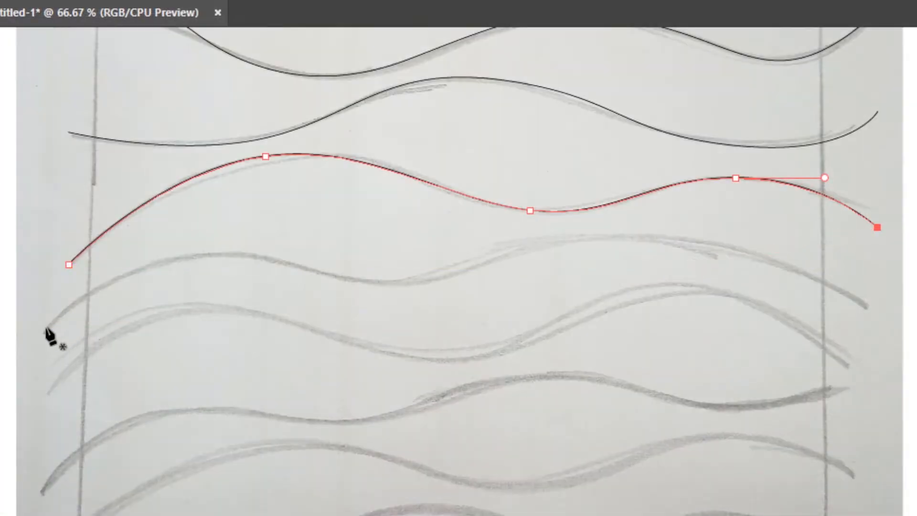
- Trace the fourth wave line with the Pen tool
{"action": "left_click", "coordinate": [44, 331]}
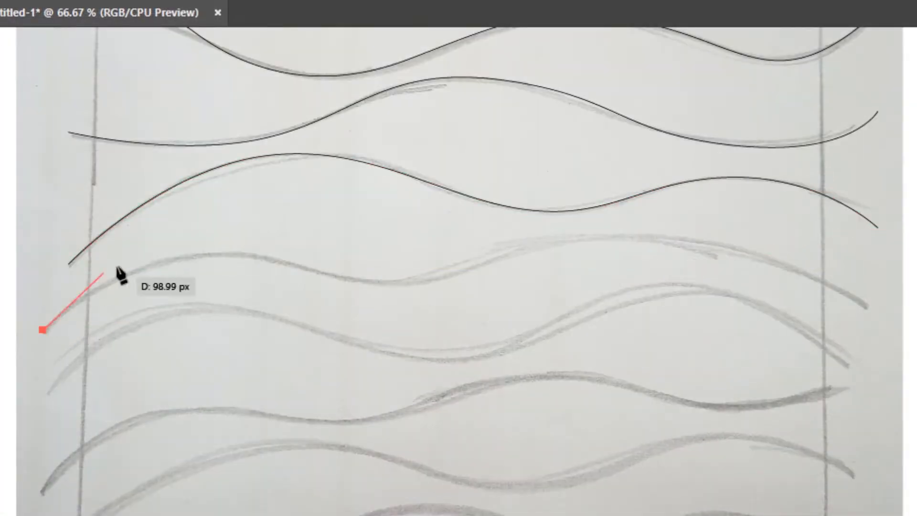
{"action": "left_click_drag", "start_coordinate": [200, 253], "coordinate": [293, 246]}
{"action": "left_click_drag", "start_coordinate": [447, 276], "coordinate": [538, 242]}
{"action": "left_click_drag", "start_coordinate": [692, 233], "coordinate": [814, 246]}
{"action": "left_click", "coordinate": [873, 316]}
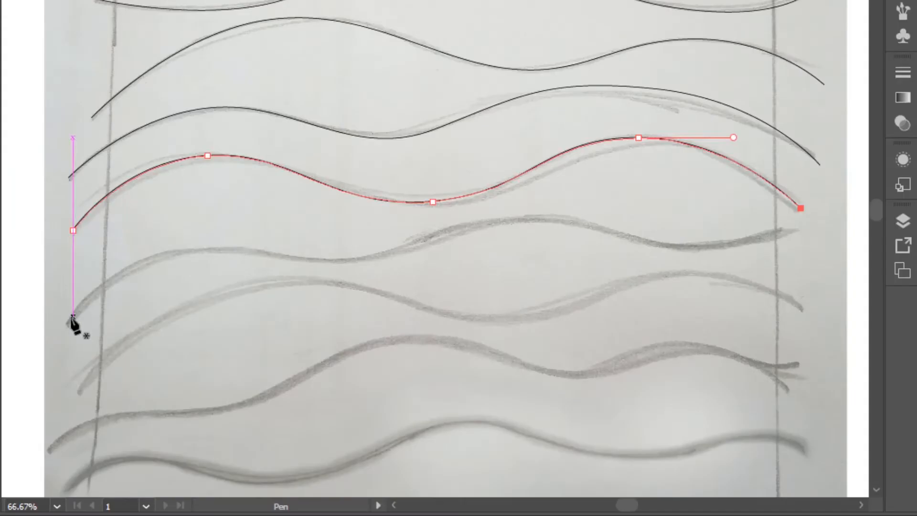
- Trace the fifth wave line with the Pen tool, undoing and redrawing one misplaced anchor
{"action": "left_click", "coordinate": [69, 321]}
{"action": "mouse_move", "coordinate": [194, 247]}
{"action": "left_mouse_down"}
{"action": "mouse_move", "coordinate": [282, 248]}
{"action": "mouse_move", "coordinate": [284, 240]}
{"action": "left_mouse_up"}
{"action": "left_click_drag", "start_coordinate": [385, 255], "coordinate": [470, 223]}
{"action": "left_click_drag", "start_coordinate": [566, 220], "coordinate": [652, 219]}
{"action": "key", "text": "ctrl+z"}
{"action": "left_click_drag", "start_coordinate": [562, 216], "coordinate": [608, 224]}
{"action": "left_click_drag", "start_coordinate": [701, 251], "coordinate": [760, 250]}
{"action": "left_click", "coordinate": [793, 230]}
{"action": "key", "text": "Escape"}
- Trace the sixth wave line with the Pen tool
{"action": "scroll", "coordinate": [811, 165], "scroll_direction": "down", "scroll_amount": 3}
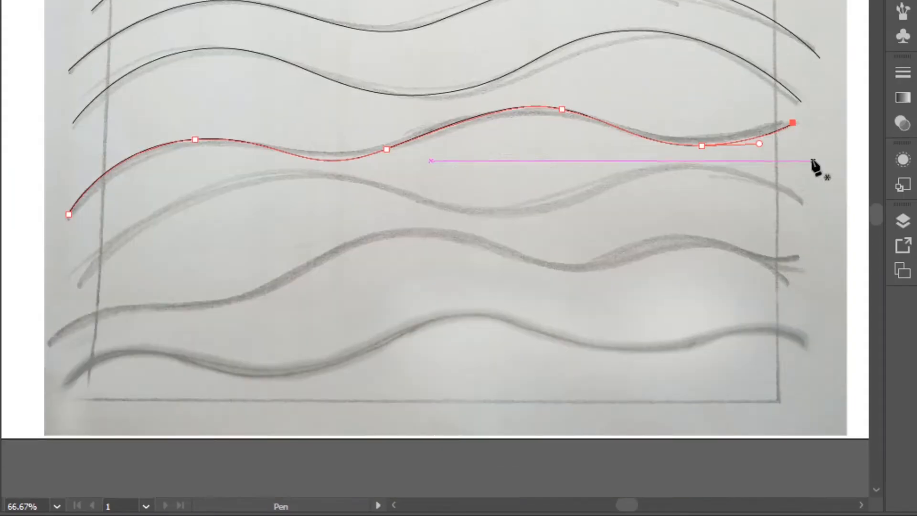
{"action": "left_click", "coordinate": [77, 281]}
{"action": "left_click_drag", "start_coordinate": [196, 196], "coordinate": [292, 160]}
{"action": "left_click_drag", "start_coordinate": [475, 216], "coordinate": [567, 224]}
{"action": "left_click_drag", "start_coordinate": [684, 169], "coordinate": [765, 156]}
{"action": "left_click", "coordinate": [807, 214]}
- Trace the seventh wave line with the Pen tool
{"action": "left_click", "coordinate": [44, 343]}
{"action": "left_click_drag", "start_coordinate": [124, 308], "coordinate": [189, 305]}
{"action": "left_click_drag", "start_coordinate": [293, 271], "coordinate": [368, 222]}
{"action": "left_click_drag", "start_coordinate": [484, 239], "coordinate": [534, 261]}
{"action": "left_click_drag", "start_coordinate": [604, 268], "coordinate": [658, 259]}
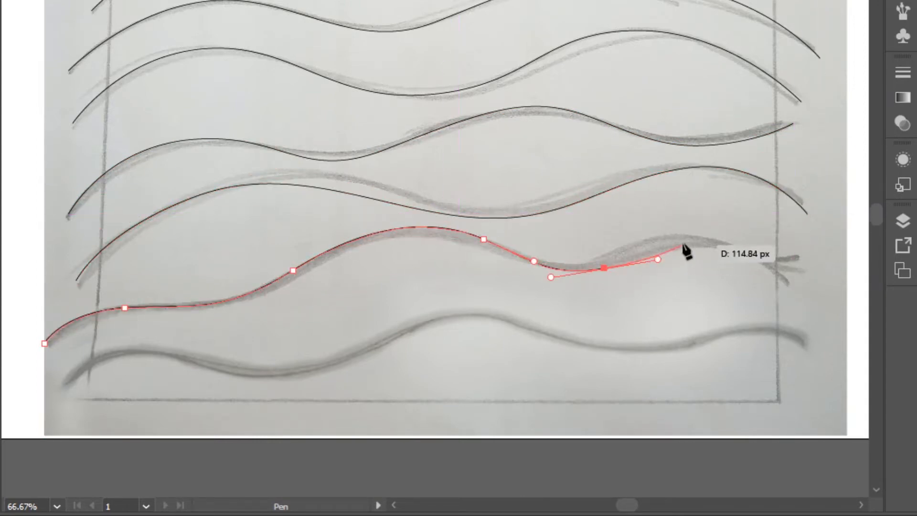
{"action": "left_click_drag", "start_coordinate": [733, 244], "coordinate": [817, 258]}
{"action": "left_click", "coordinate": [824, 311]}
{"action": "key", "text": "Escape"}
- Trace the eighth wave line with the Pen tool and deselect everything
{"action": "left_click", "coordinate": [62, 381]}
{"action": "left_click_drag", "start_coordinate": [124, 349], "coordinate": [189, 334]}
{"action": "left_click_drag", "start_coordinate": [326, 373], "coordinate": [408, 333]}
{"action": "left_click_drag", "start_coordinate": [490, 315], "coordinate": [533, 322]}
{"action": "left_click_drag", "start_coordinate": [623, 353], "coordinate": [694, 354]}
{"action": "left_click_drag", "start_coordinate": [762, 327], "coordinate": [798, 327]}
{"action": "left_click", "coordinate": [812, 353]}
{"action": "key", "text": "v"}
{"action": "left_click", "coordinate": [377, 291]}
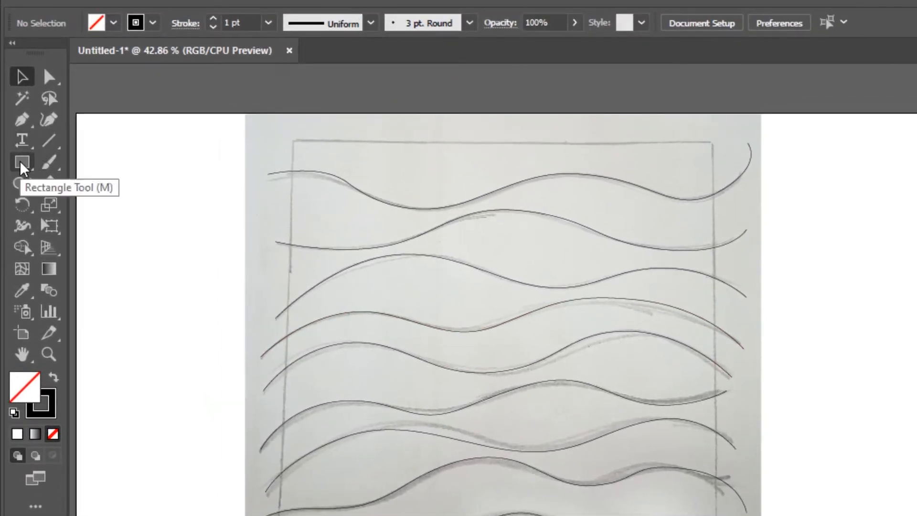
- Draw a 958 by 958 px square frame over the sketch's pencil border with the Rectangle tool, then deselect it
{"action": "left_click", "coordinate": [21, 164]}
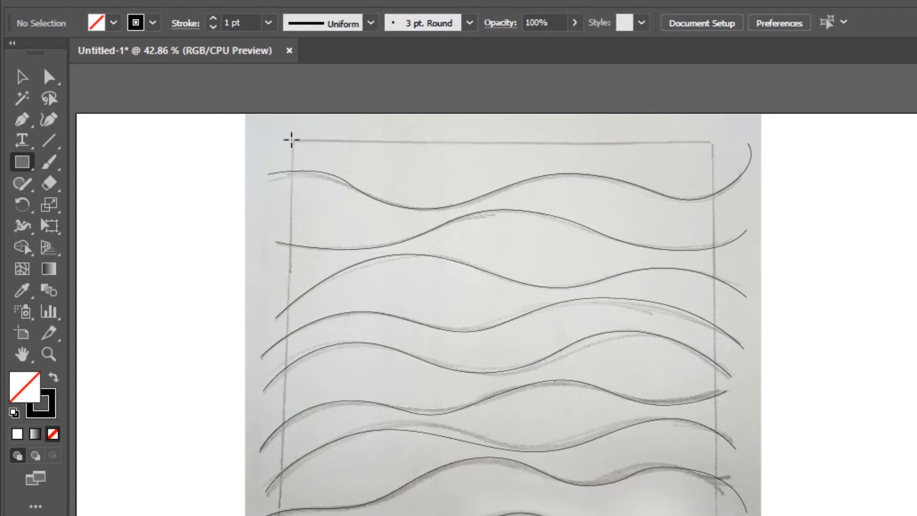
{"action": "mouse_move", "coordinate": [291, 139]}
{"action": "left_mouse_down"}
{"action": "mouse_move", "coordinate": [351, 187]}
{"action": "mouse_move", "coordinate": [432, 215]}
{"action": "mouse_move", "coordinate": [569, 314]}
{"action": "left_mouse_up"}
{"action": "mouse_move", "coordinate": [512, 243]}
{"action": "left_mouse_down"}
{"action": "mouse_move", "coordinate": [640, 363]}
{"action": "mouse_move", "coordinate": [658, 398]}
{"action": "left_mouse_up"}
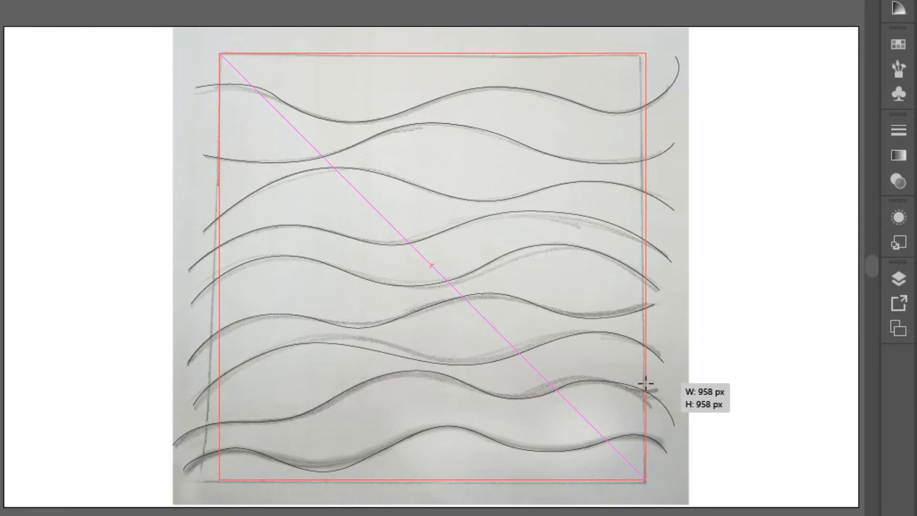
{"action": "left_click_drag", "start_coordinate": [645, 385], "coordinate": [646, 381]}
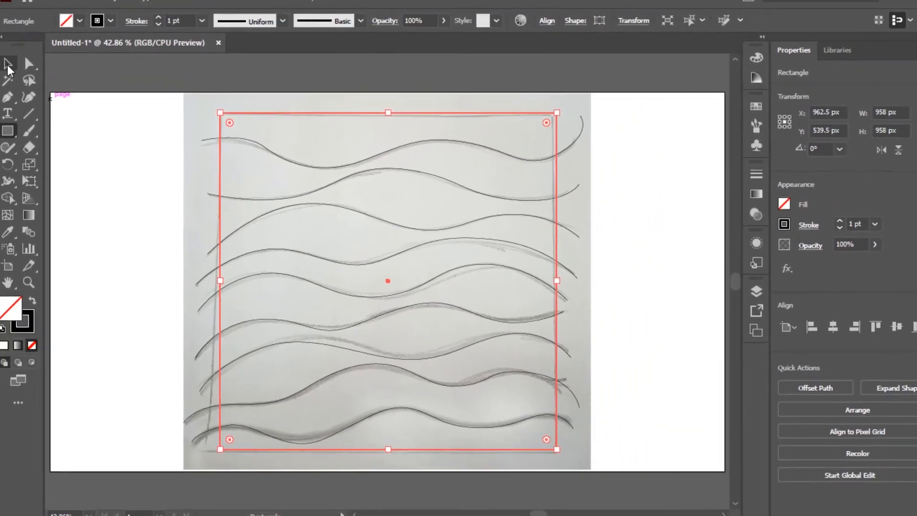
{"action": "left_click", "coordinate": [11, 69]}
{"action": "left_click", "coordinate": [131, 137]}
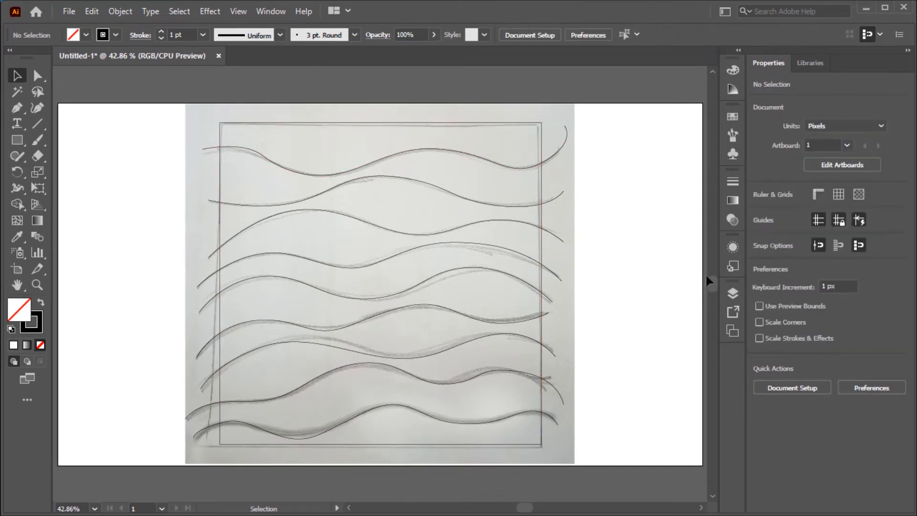
- Delete the scanned template layer, Layer 1, confirming the deletion of its artwork
{"action": "left_click", "coordinate": [732, 293]}
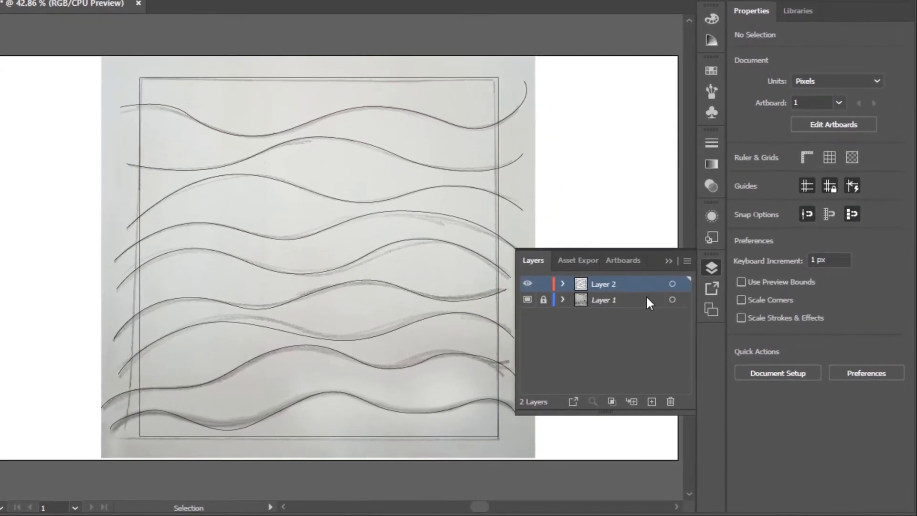
{"action": "left_click", "coordinate": [666, 322]}
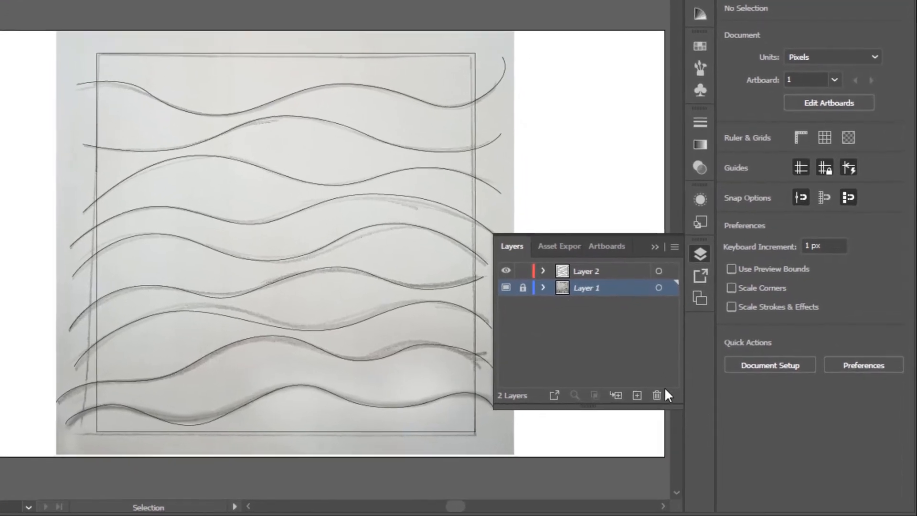
{"action": "left_click", "coordinate": [653, 393]}
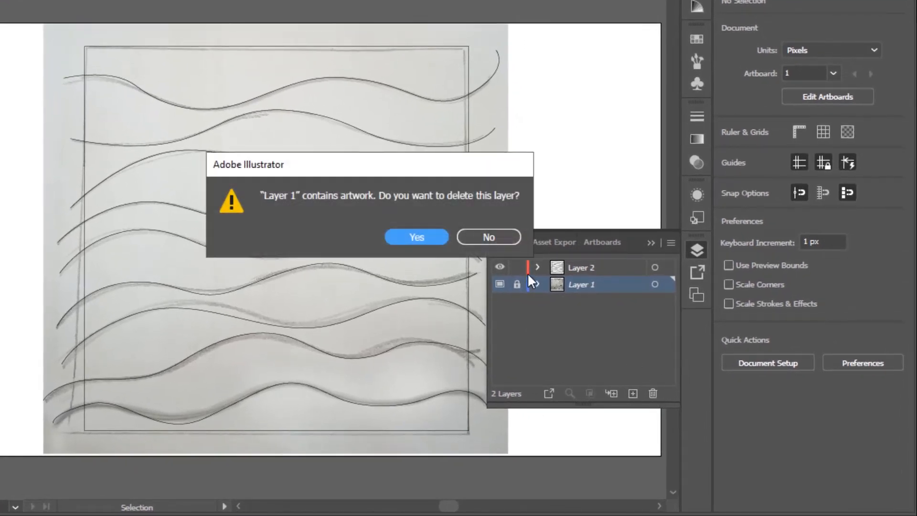
{"action": "left_click", "coordinate": [417, 238]}
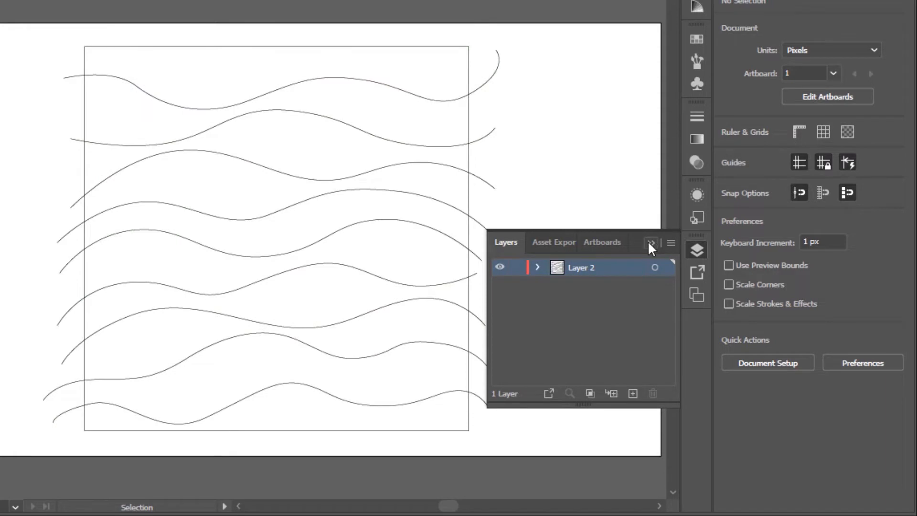
{"action": "left_click", "coordinate": [650, 244]}
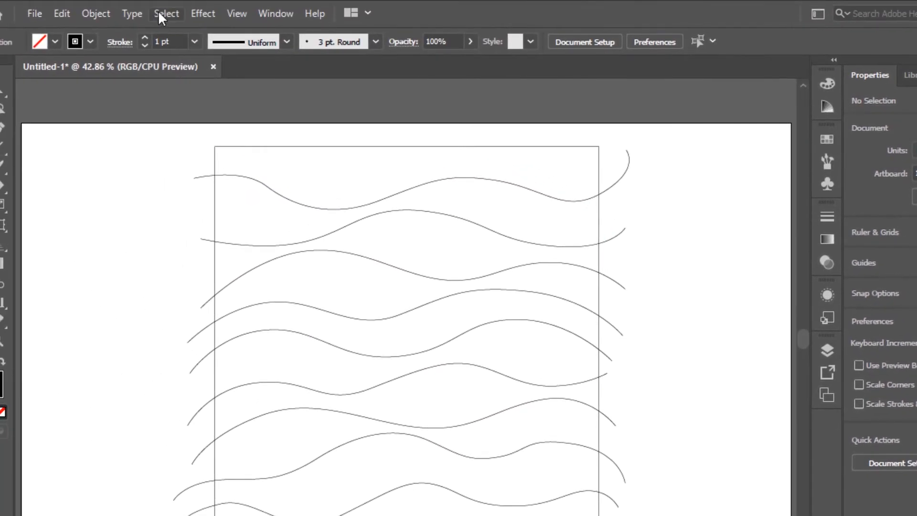
- Select all artwork and align it to the horizontal centre
{"action": "left_click", "coordinate": [161, 14]}
{"action": "left_click", "coordinate": [162, 15]}
{"action": "left_click", "coordinate": [162, 14]}
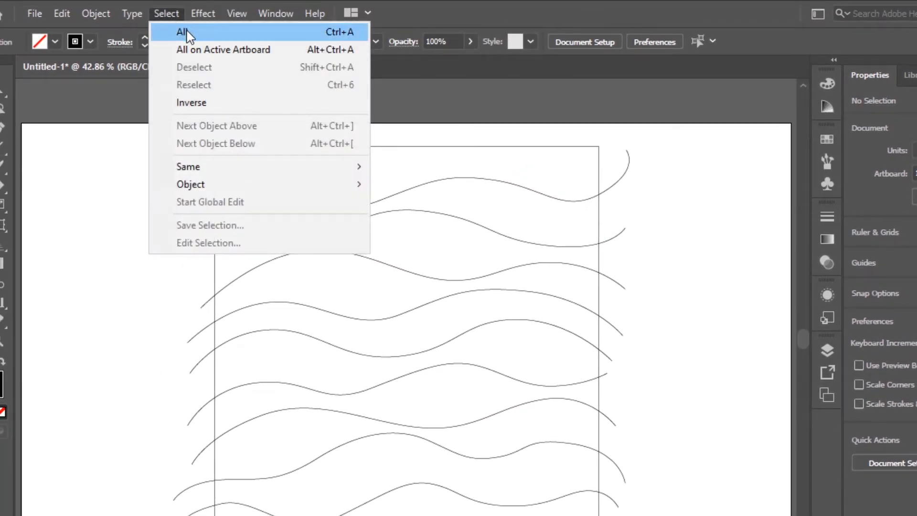
{"action": "left_click", "coordinate": [188, 31]}
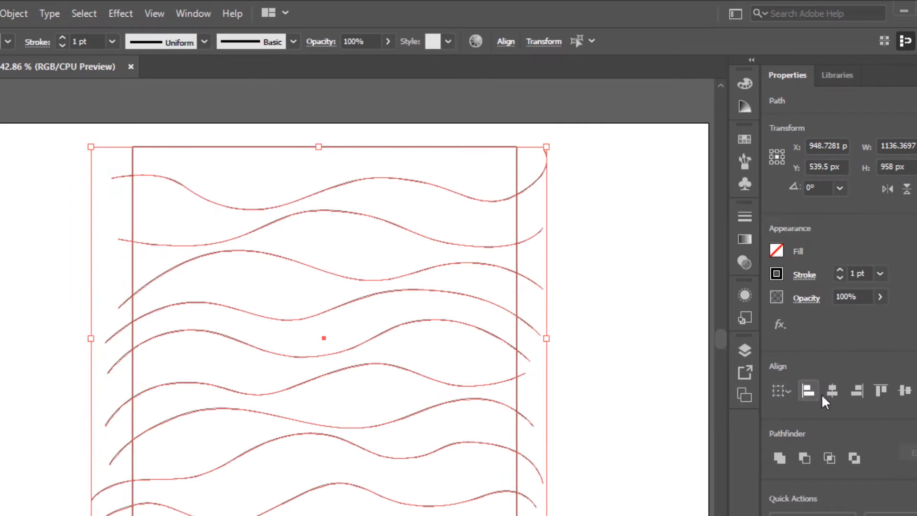
{"action": "left_click", "coordinate": [833, 392]}
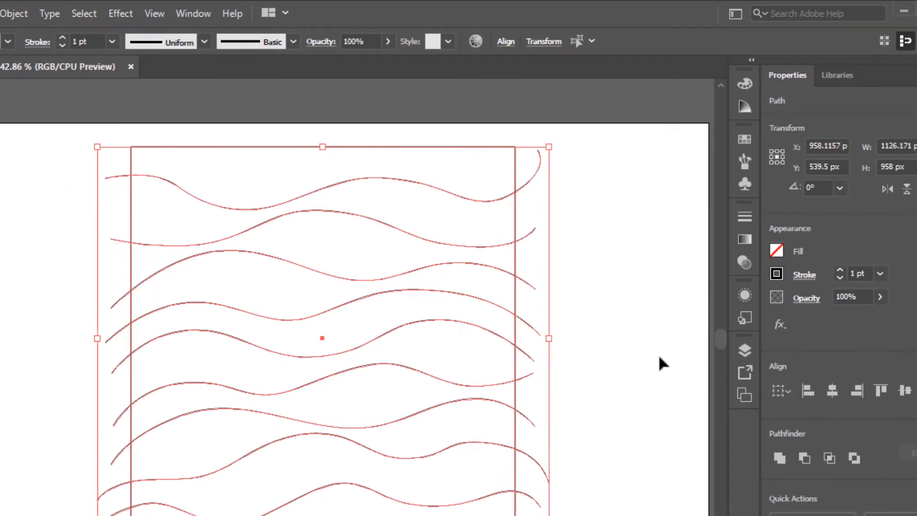
{"action": "left_click", "coordinate": [626, 342]}
- Nudge the top wave line upward in small steps, then deselect it
{"action": "left_click", "coordinate": [489, 202]}
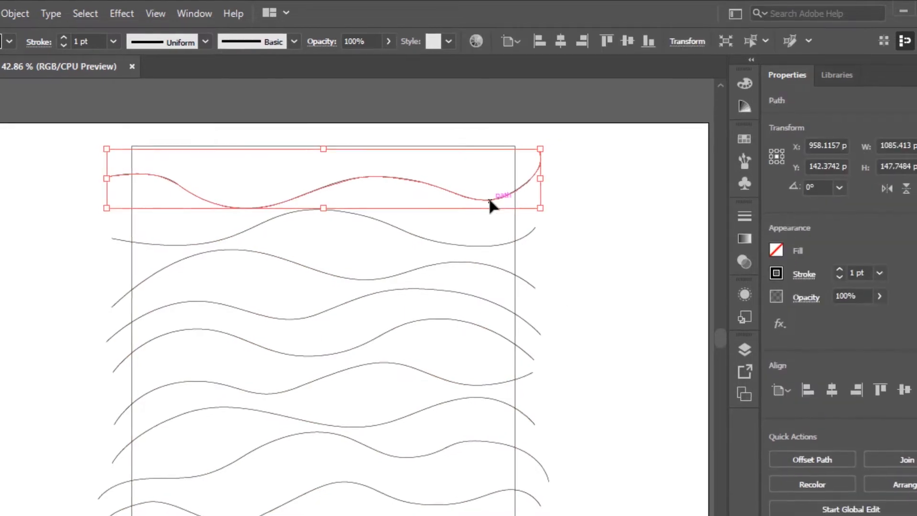
{"action": "key", "text": "Up"}
{"action": "key", "text": "Up"}
{"action": "key", "text": "Up"}
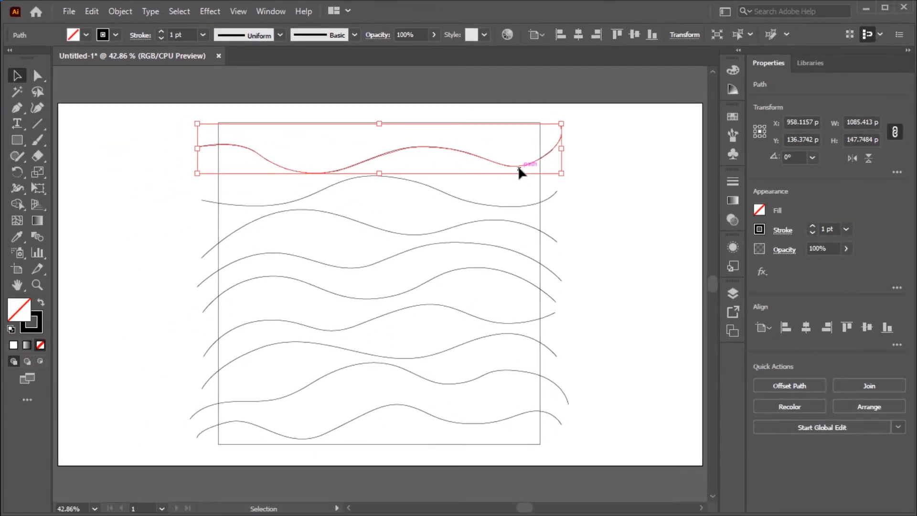
{"action": "key", "text": "Up"}
{"action": "key", "text": "Up"}
{"action": "key", "text": "Up"}
{"action": "key", "text": "Up"}
{"action": "key", "text": "Up"}
{"action": "key", "text": "Up"}
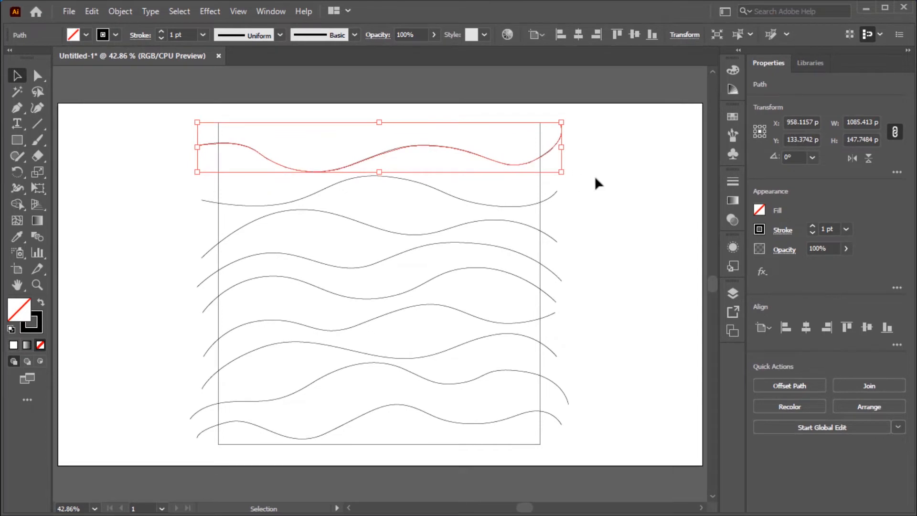
{"action": "left_click", "coordinate": [607, 184]}
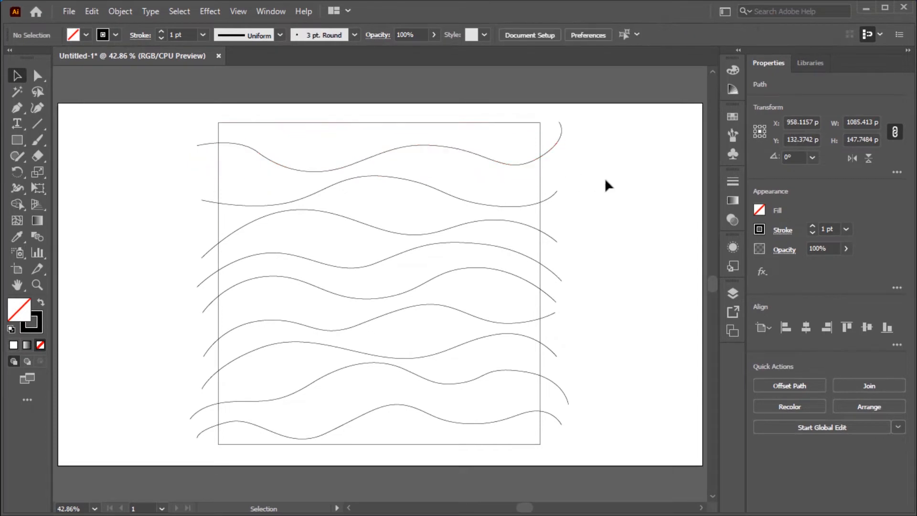
{"action": "left_click", "coordinate": [484, 158]}
{"action": "left_click", "coordinate": [602, 282]}
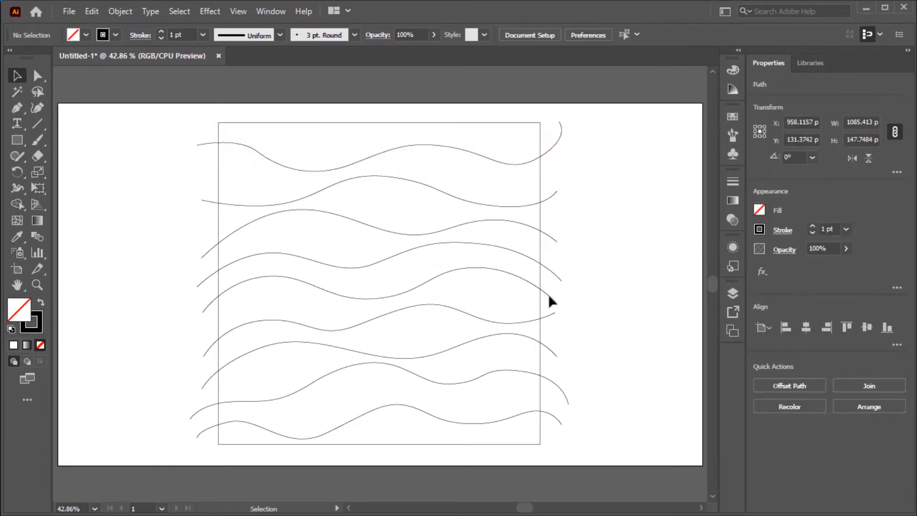
- Nudge the bottom wave line upward slightly, then deselect it
{"action": "left_click", "coordinate": [459, 316]}
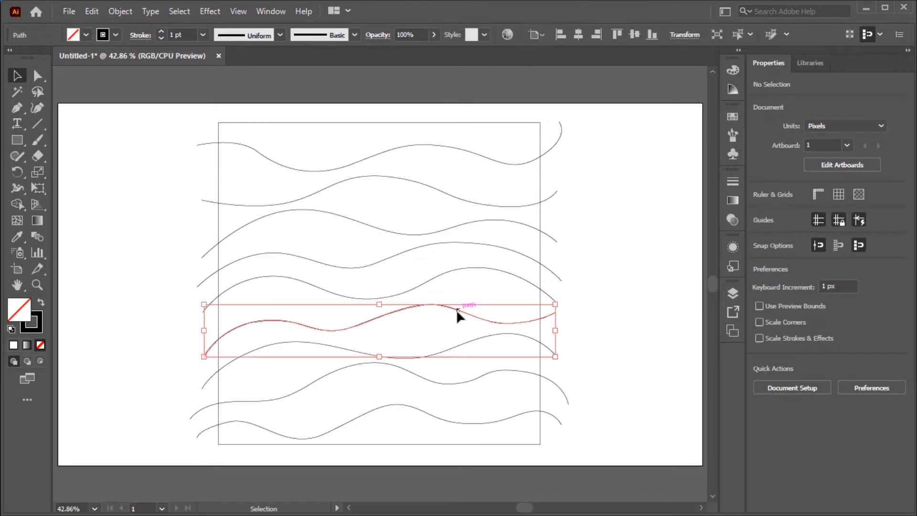
{"action": "left_click", "coordinate": [665, 309]}
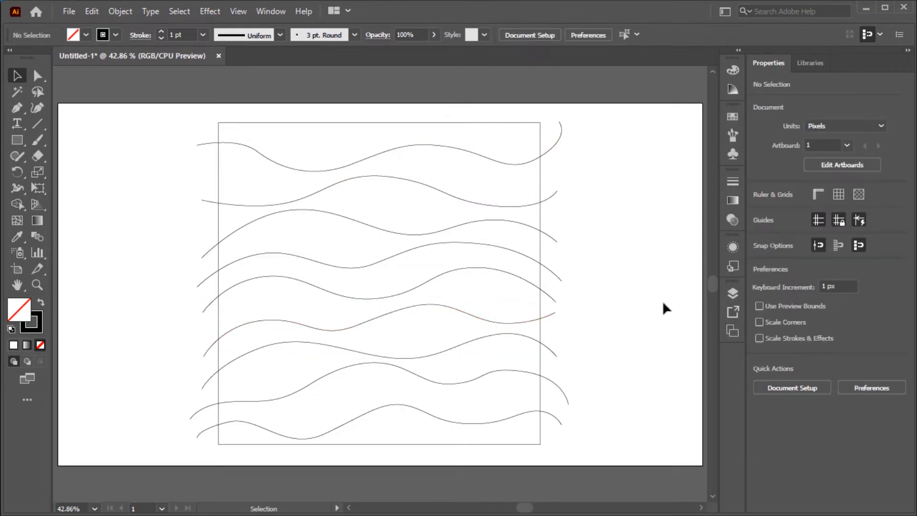
{"action": "left_click", "coordinate": [484, 424]}
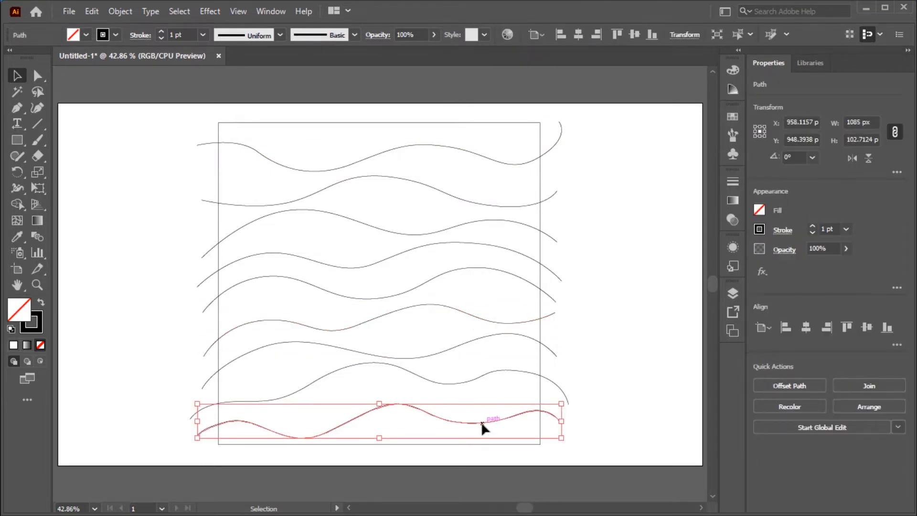
{"action": "key", "text": "Up"}
{"action": "key", "text": "Up"}
{"action": "key", "text": "Up"}
{"action": "key", "text": "Up"}
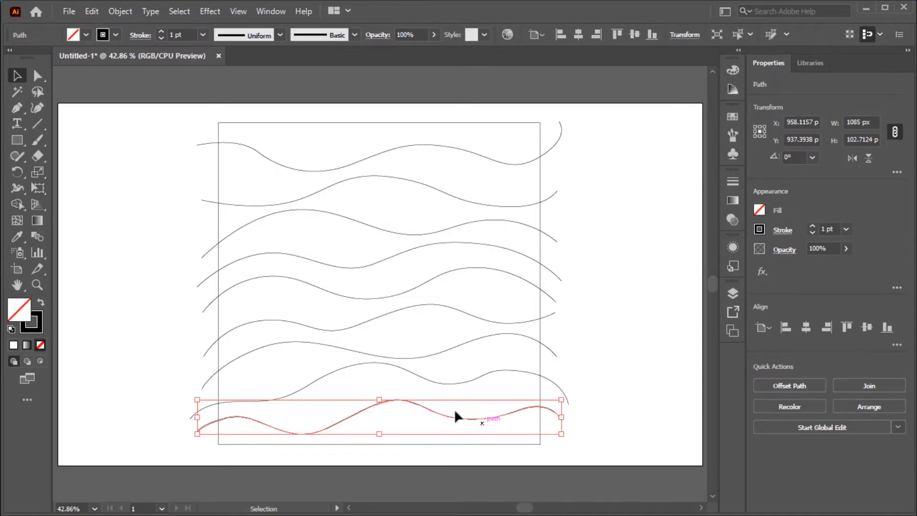
{"action": "left_click", "coordinate": [637, 361]}
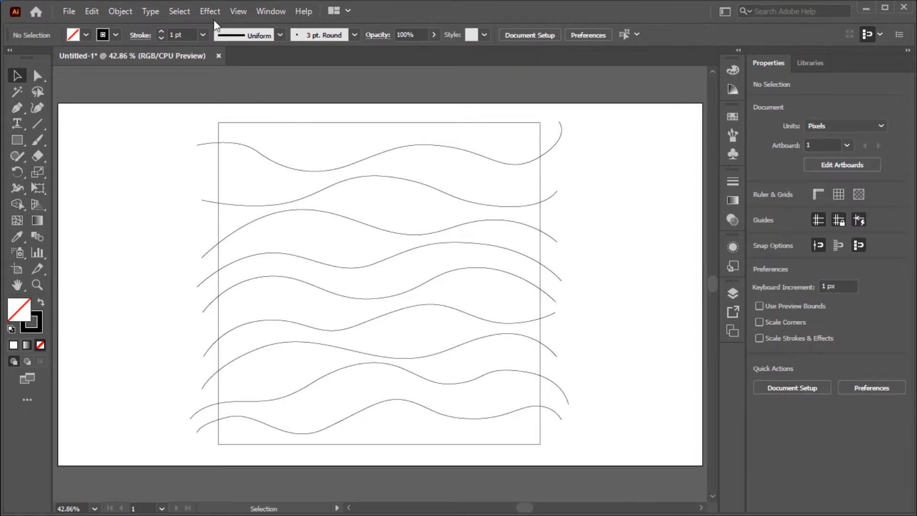
- Select all artwork and apply the Pathfinder Divide operation to trim the wave lines at the square frame
{"action": "left_click", "coordinate": [179, 11]}
{"action": "left_click", "coordinate": [191, 26]}
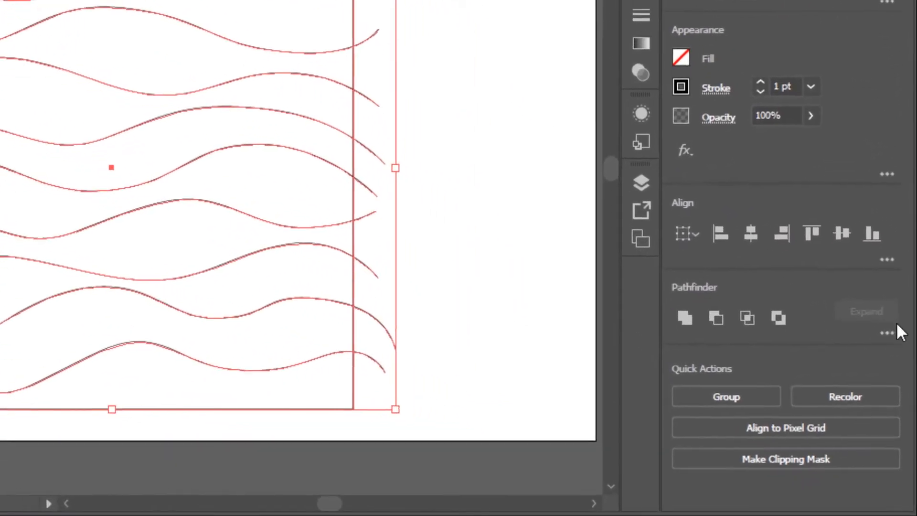
{"action": "left_click", "coordinate": [891, 329]}
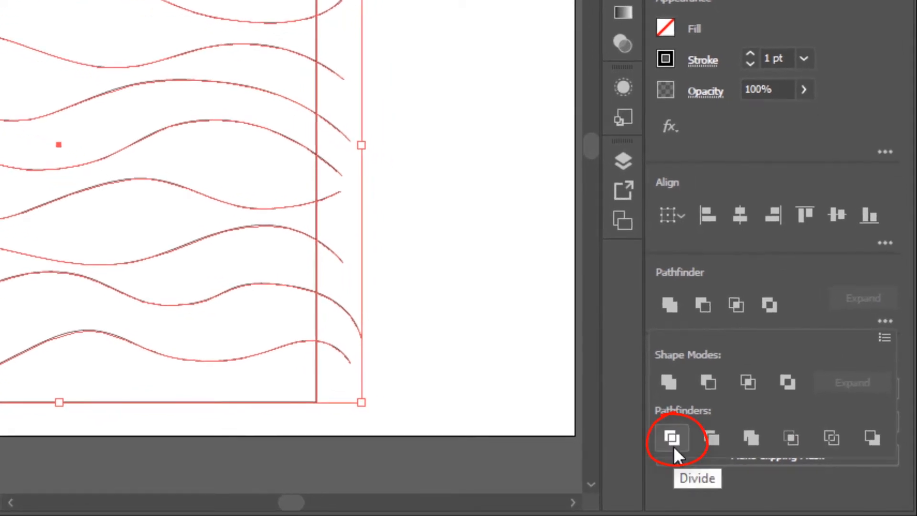
{"action": "left_click", "coordinate": [672, 438]}
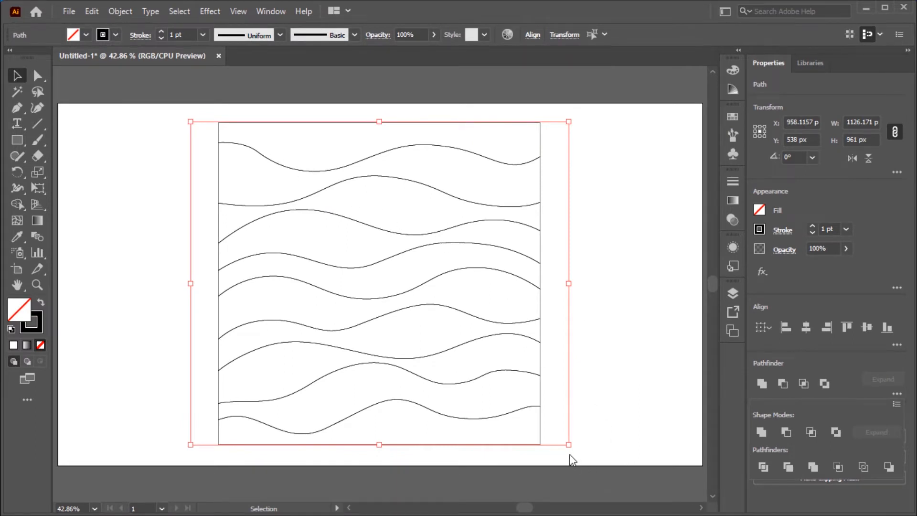
{"action": "left_click", "coordinate": [18, 75]}
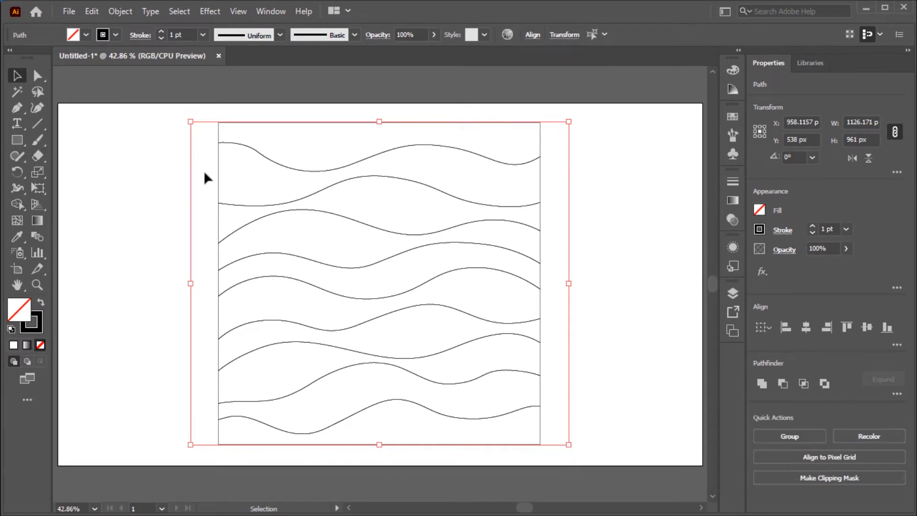
{"action": "left_click", "coordinate": [203, 173]}
- Scale the divided group down to about 586 px square and move it toward the artboard's upper left
{"action": "left_click", "coordinate": [542, 441]}
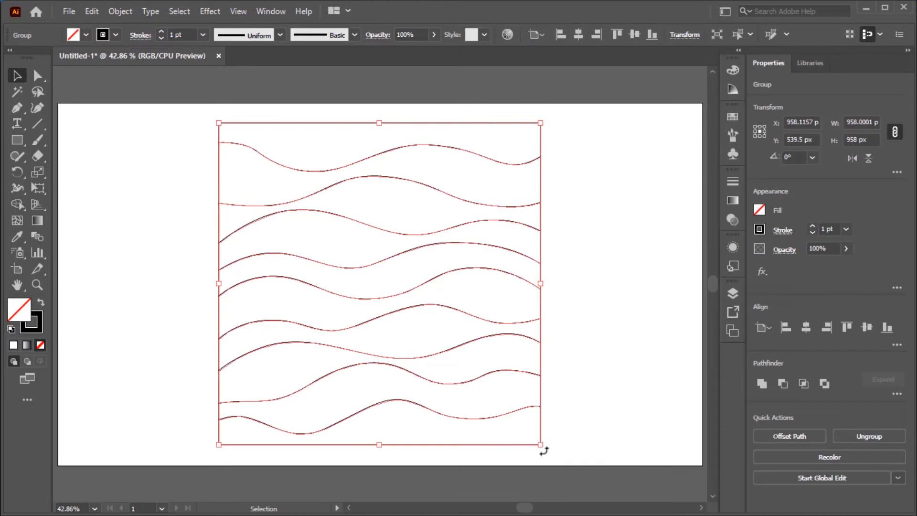
{"action": "left_click_drag", "start_coordinate": [541, 448], "coordinate": [422, 327]}
{"action": "left_click_drag", "start_coordinate": [408, 220], "coordinate": [254, 275]}
{"action": "left_click_drag", "start_coordinate": [269, 380], "coordinate": [264, 373]}
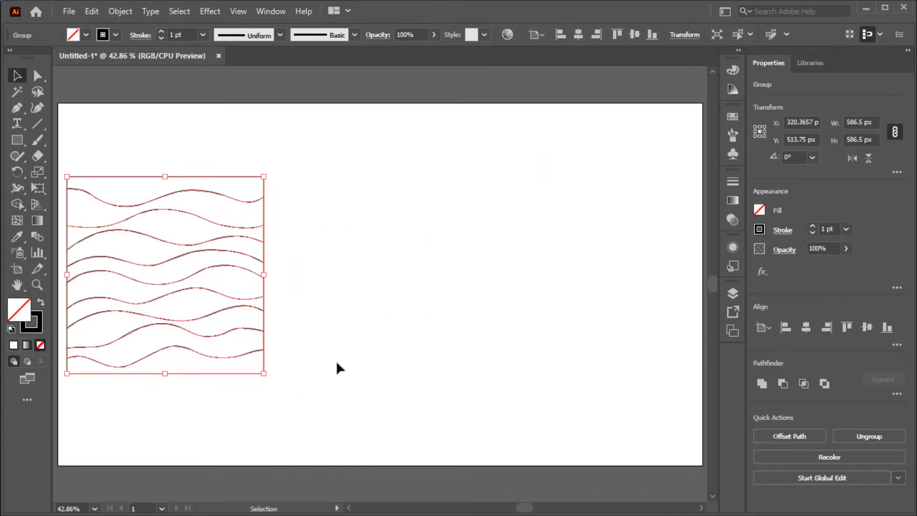
{"action": "left_click", "coordinate": [337, 364]}
- Ungroup the divided wave pattern and deselect it
{"action": "key", "text": "ctrl+equal"}
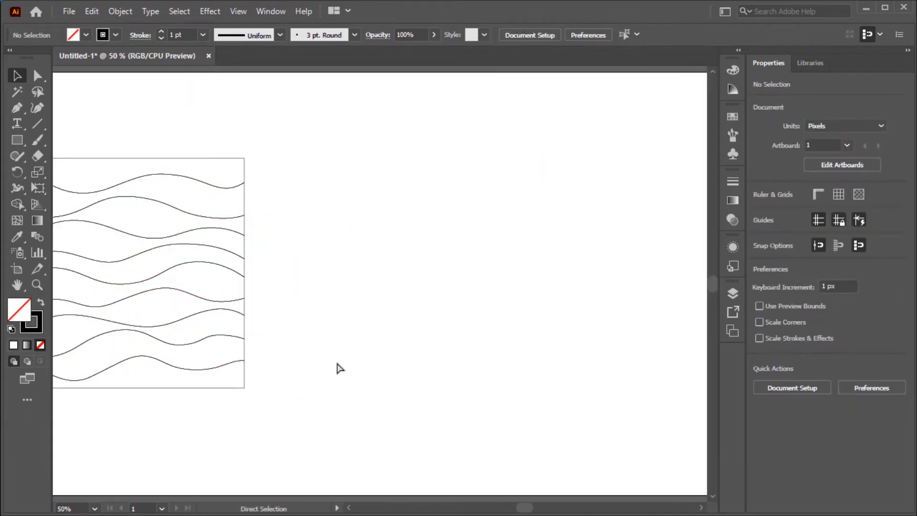
{"action": "scroll", "coordinate": [340, 368], "scroll_direction": "left", "scroll_amount": 3}
{"action": "scroll", "coordinate": [344, 367], "scroll_direction": "right", "scroll_amount": 1}
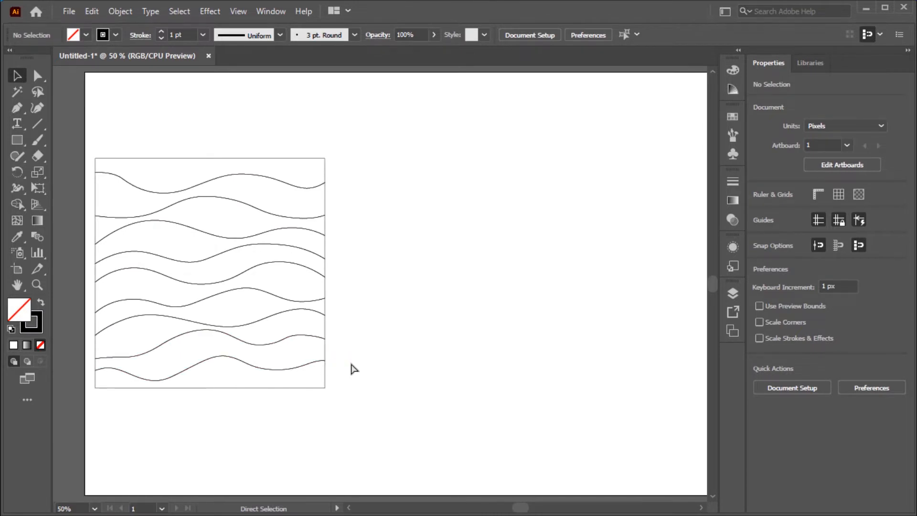
{"action": "key", "text": "ctrl+equal"}
{"action": "scroll", "coordinate": [354, 369], "scroll_direction": "left", "scroll_amount": 5}
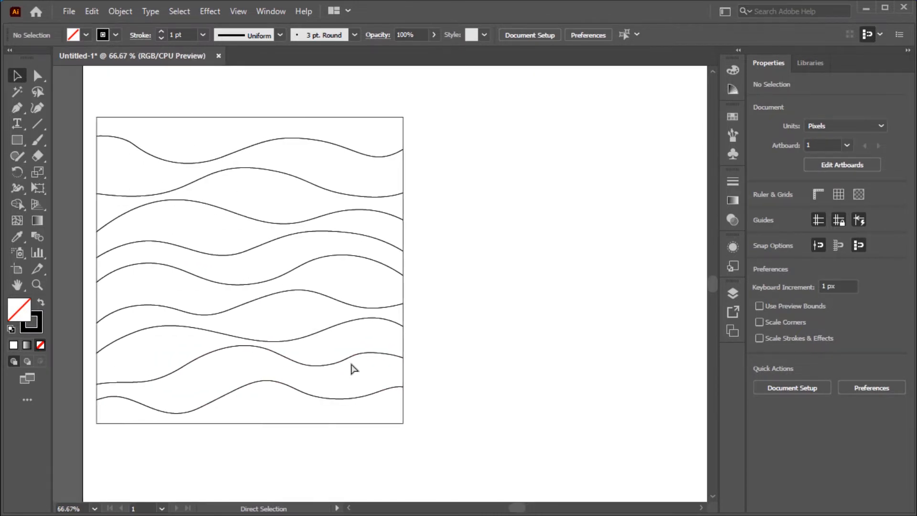
{"action": "scroll", "coordinate": [354, 370], "scroll_direction": "right", "scroll_amount": 2}
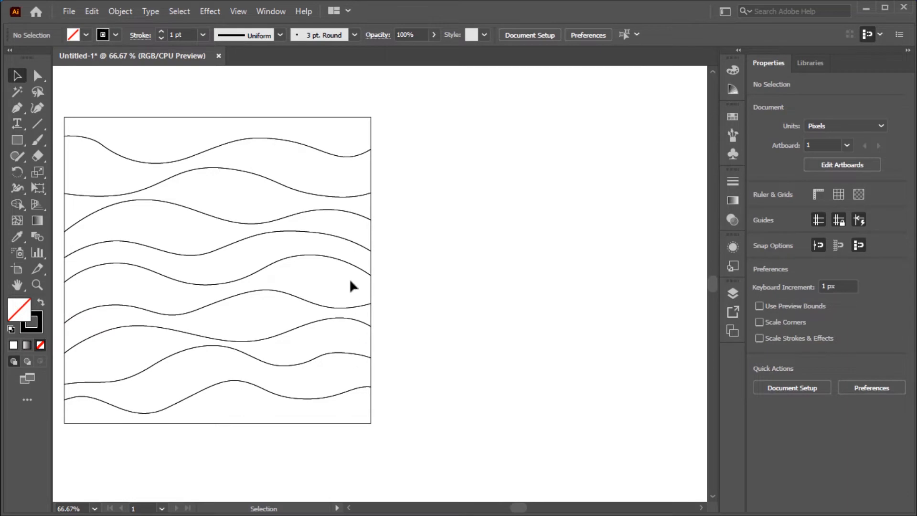
{"action": "left_click", "coordinate": [323, 118]}
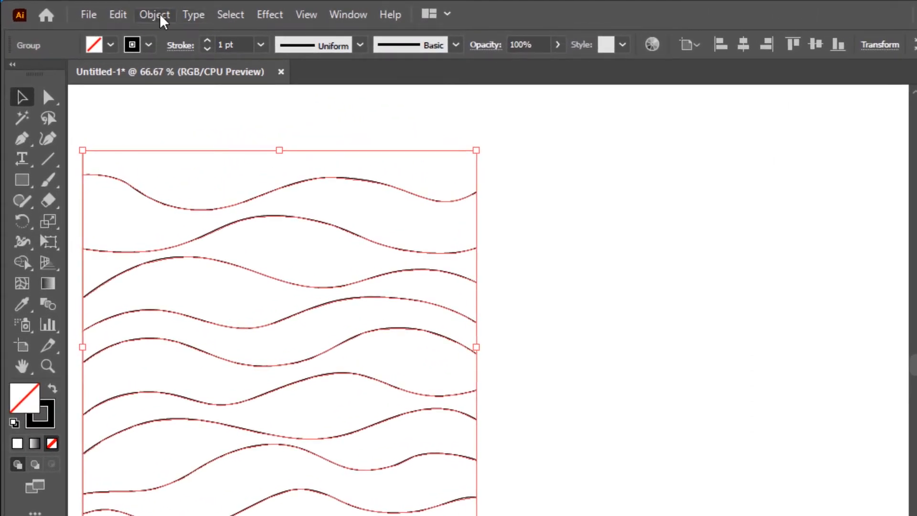
{"action": "left_click", "coordinate": [155, 15]}
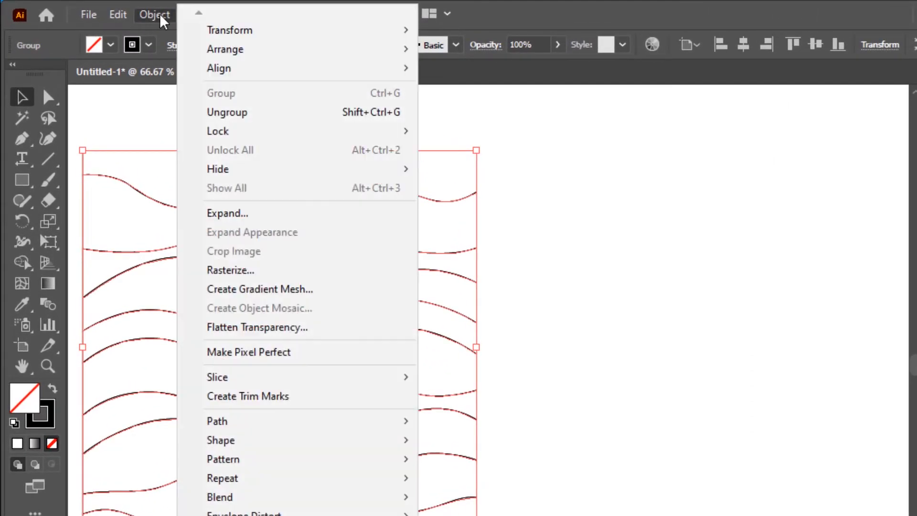
{"action": "left_click", "coordinate": [234, 117]}
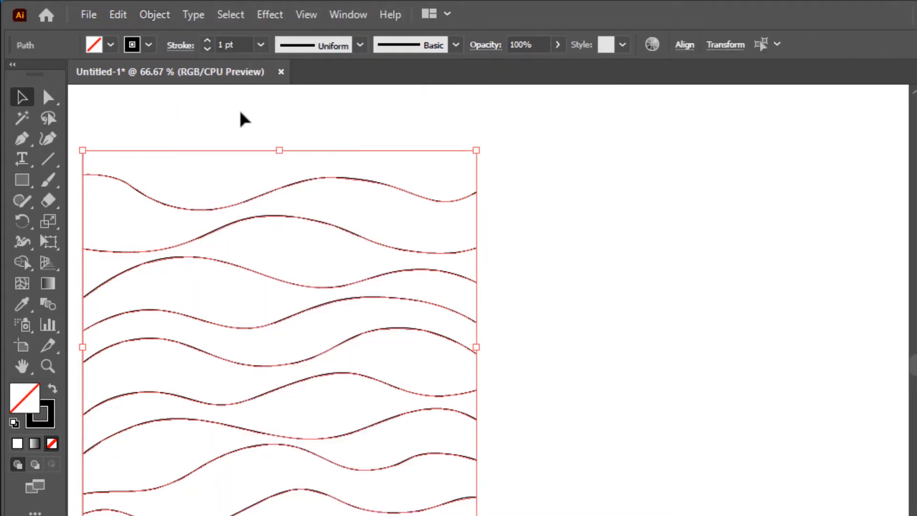
{"action": "left_click", "coordinate": [674, 212]}
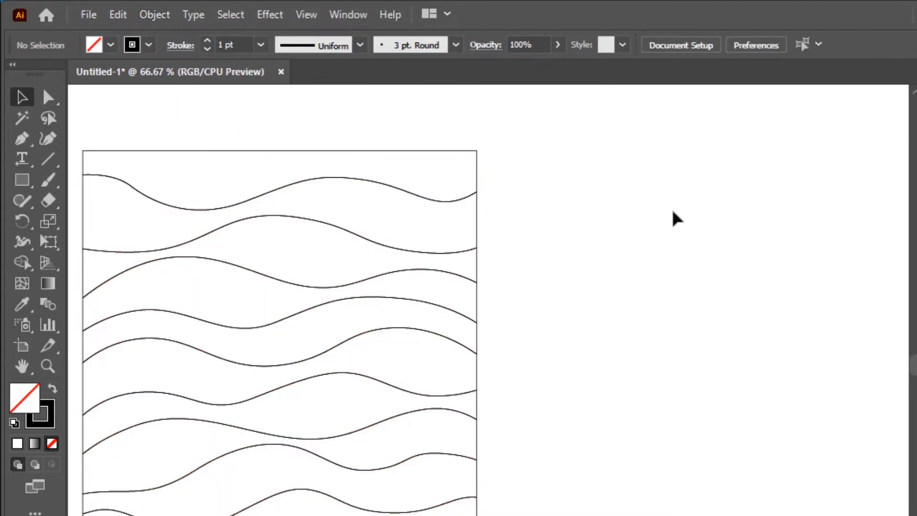
- Move the top strip of the divided pattern, between the frame's top edge and the first wave, out to the right and select it
{"action": "left_click", "coordinate": [337, 152]}
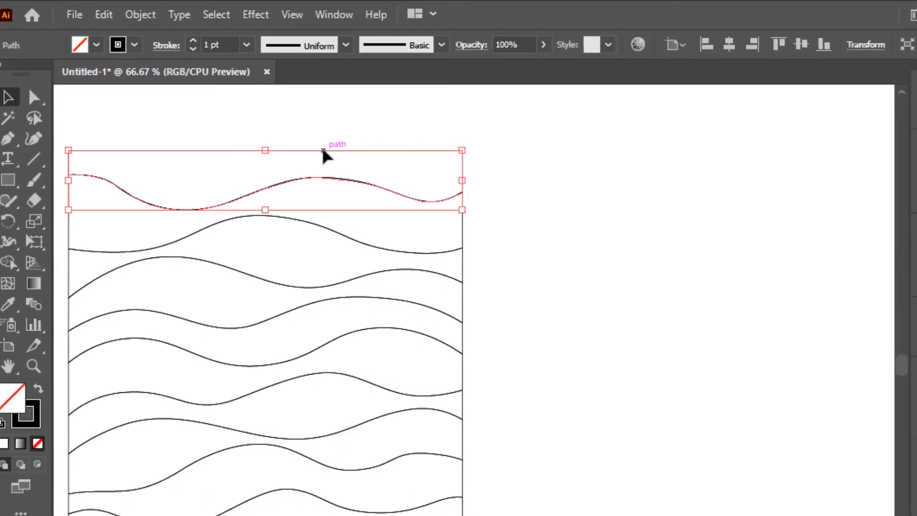
{"action": "left_click", "coordinate": [715, 47]}
{"action": "key", "text": "a"}
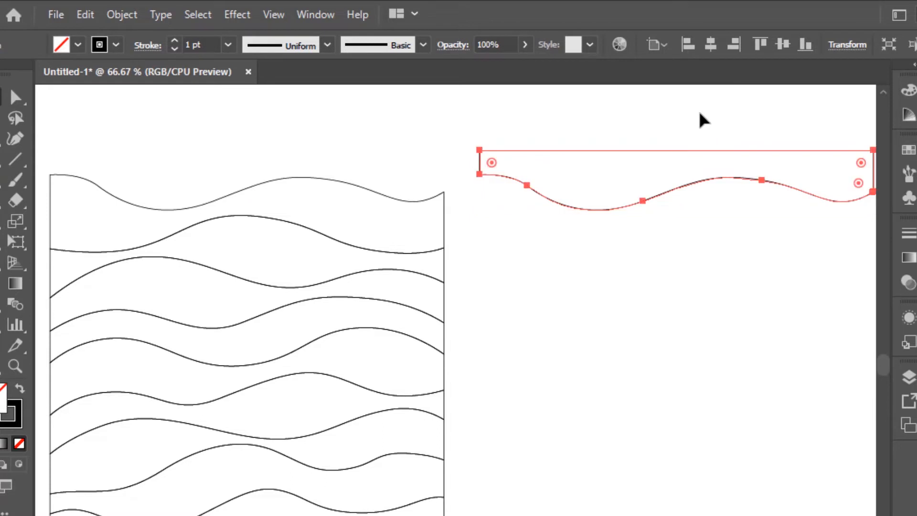
{"action": "scroll", "coordinate": [704, 120], "scroll_direction": "right", "scroll_amount": 1}
{"action": "scroll", "coordinate": [700, 113], "scroll_direction": "left", "scroll_amount": 1}
{"action": "key", "text": "v"}
{"action": "left_click", "coordinate": [720, 502]}
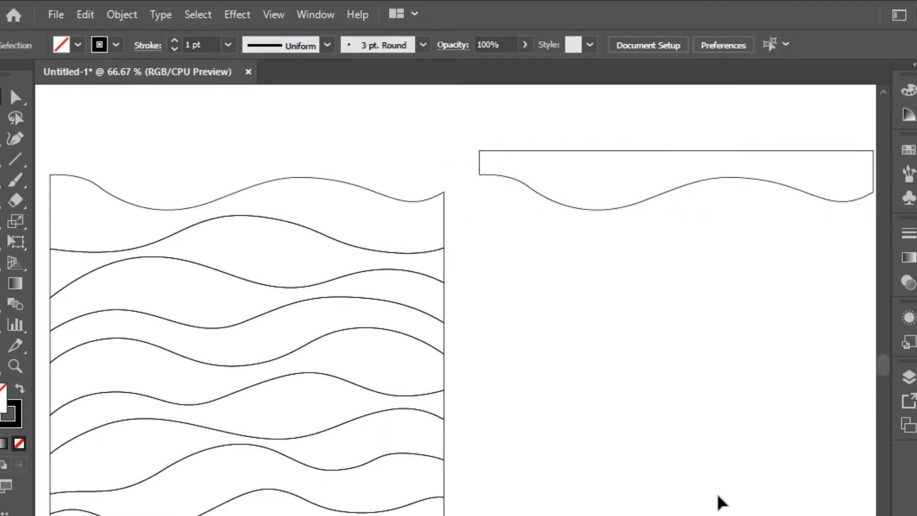
{"action": "left_click", "coordinate": [722, 167]}
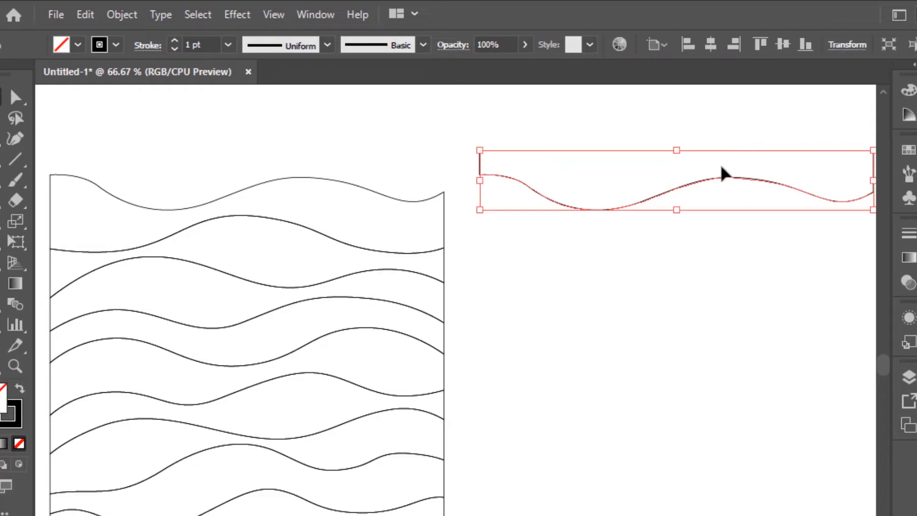
- Run the CircleFill script on the top strip with max size 20%, min size 5%, min distance 0 and black circles
{"action": "left_click", "coordinate": [58, 12]}
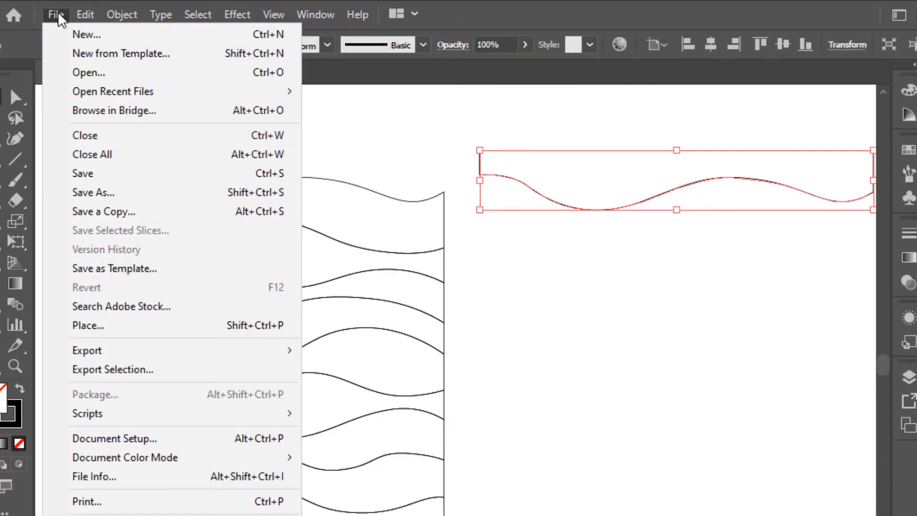
{"action": "mouse_move", "coordinate": [71, 415]}
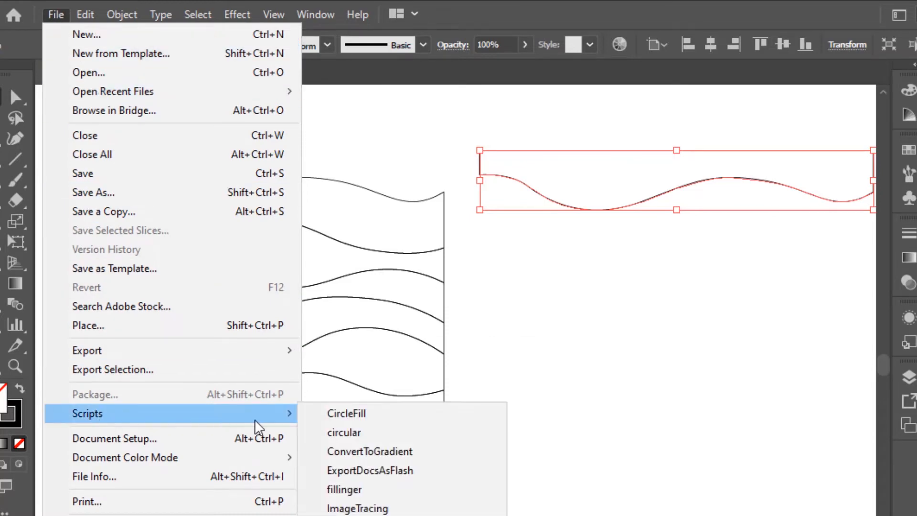
{"action": "left_click", "coordinate": [375, 414]}
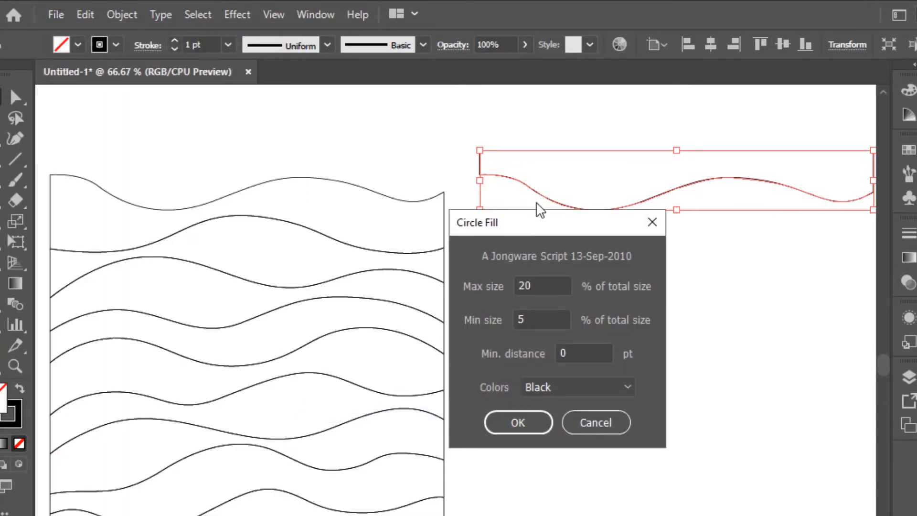
{"action": "left_click_drag", "start_coordinate": [561, 226], "coordinate": [611, 256]}
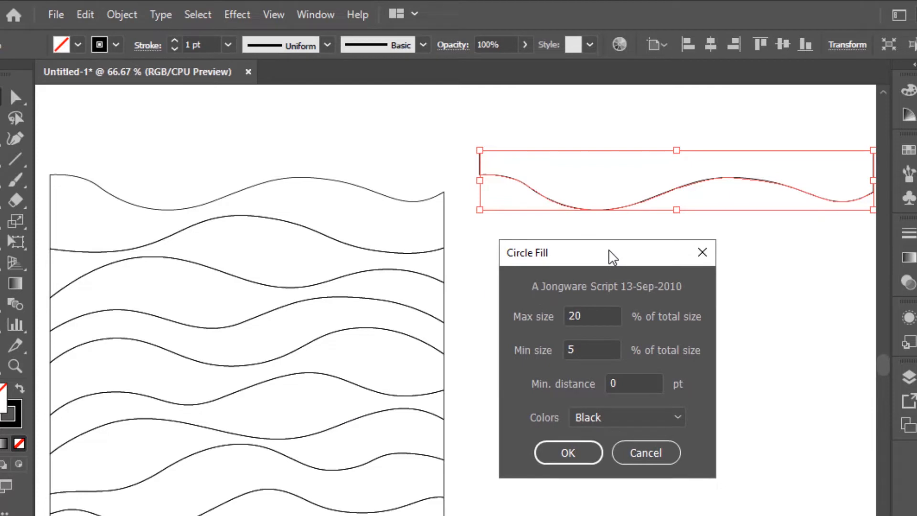
{"action": "double_click", "coordinate": [603, 349]}
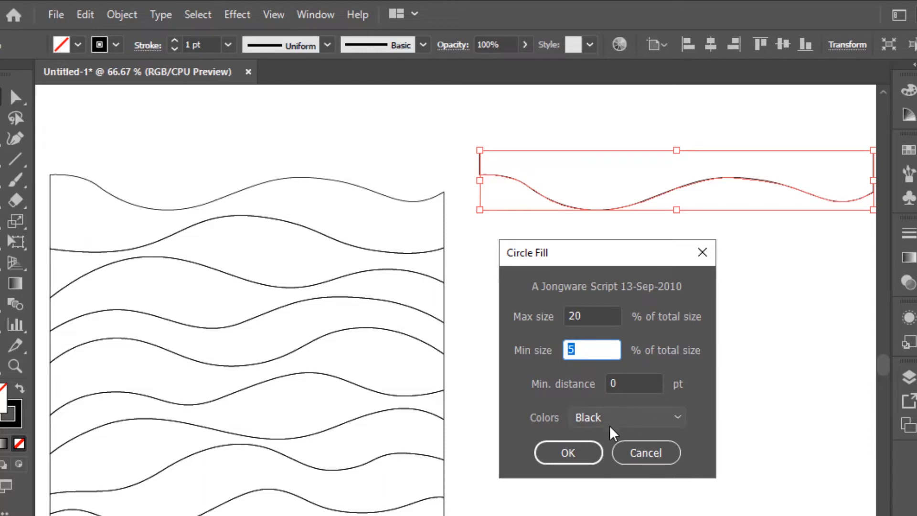
{"action": "left_click", "coordinate": [581, 455]}
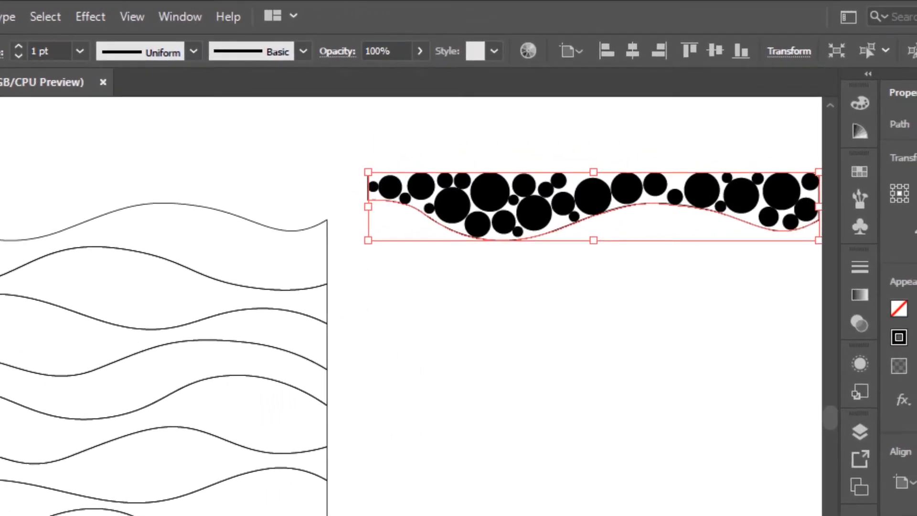
- Delete the strip's outline, keeping only the circles
{"action": "left_click", "coordinate": [535, 462]}
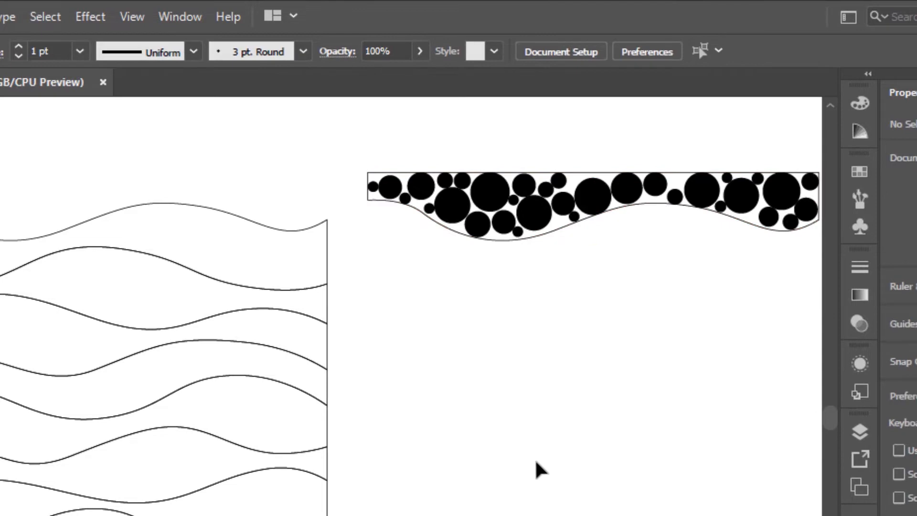
{"action": "left_click", "coordinate": [555, 231]}
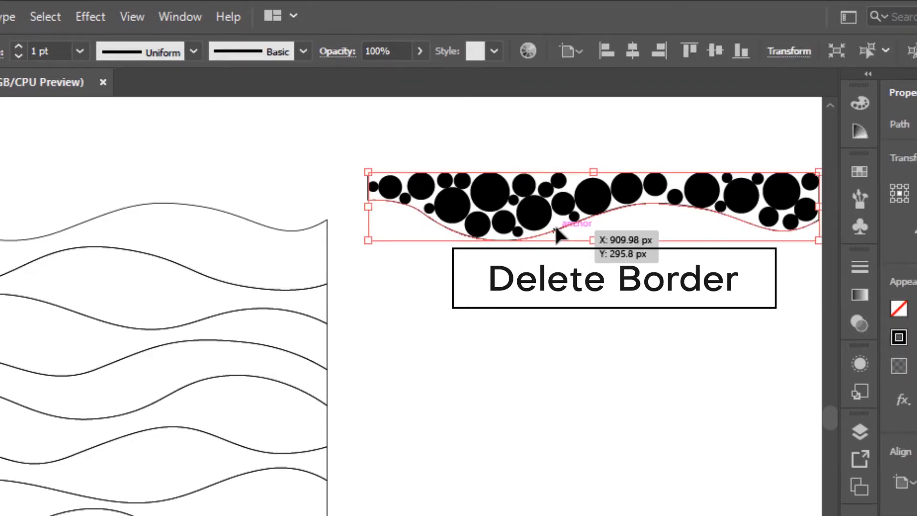
{"action": "key", "text": "Delete"}
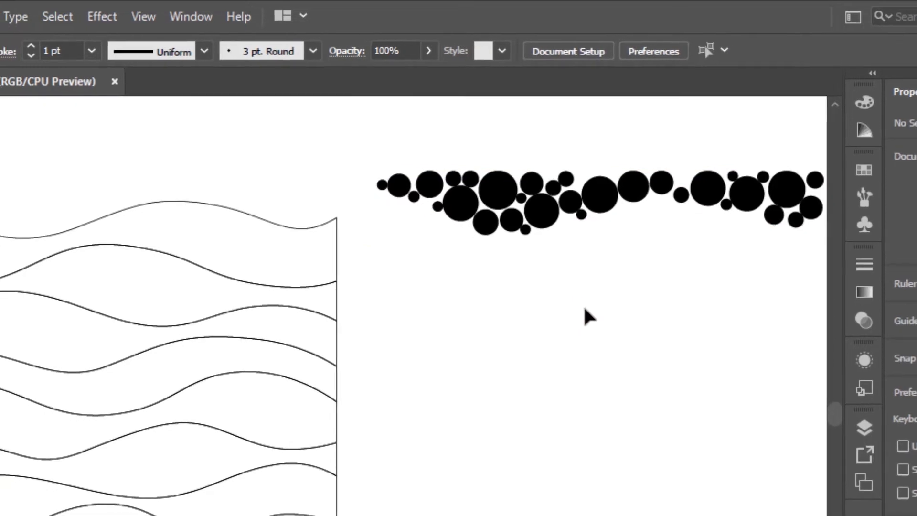
- Swap the circles' fill and stroke and set their stroke weight to 2 pt
{"action": "scroll", "coordinate": [458, 140], "scroll_direction": "right", "scroll_amount": 1}
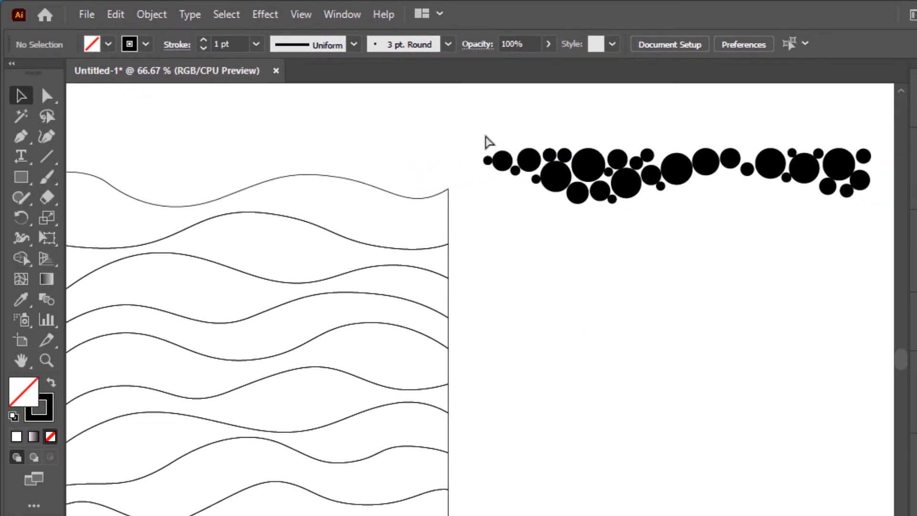
{"action": "left_click_drag", "start_coordinate": [474, 135], "coordinate": [879, 238]}
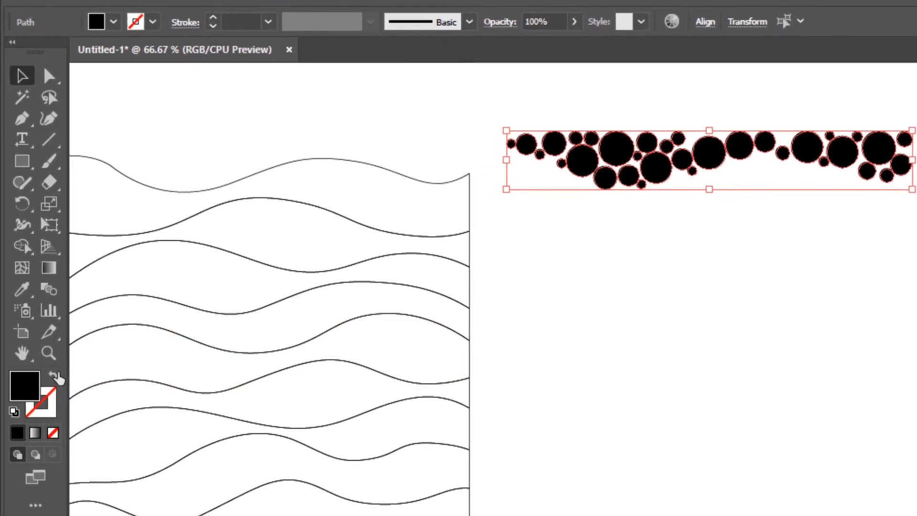
{"action": "left_click", "coordinate": [54, 378]}
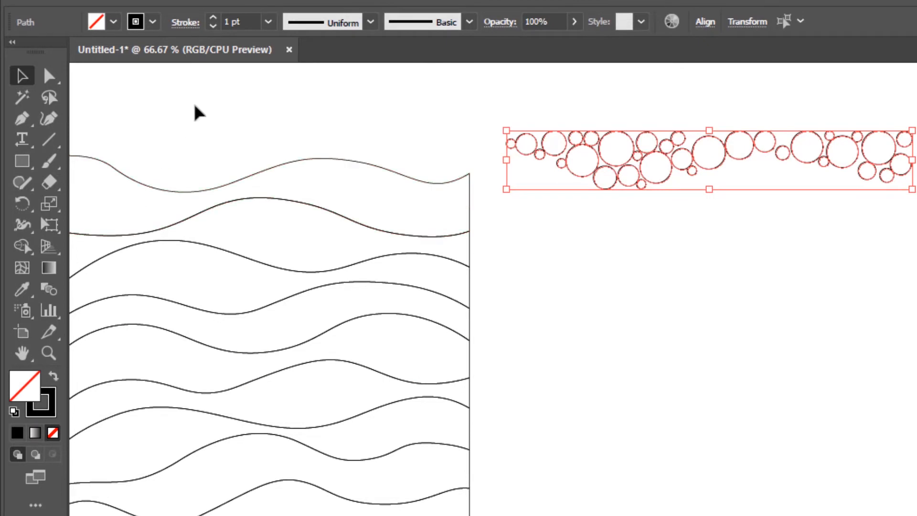
{"action": "left_click", "coordinate": [268, 22]}
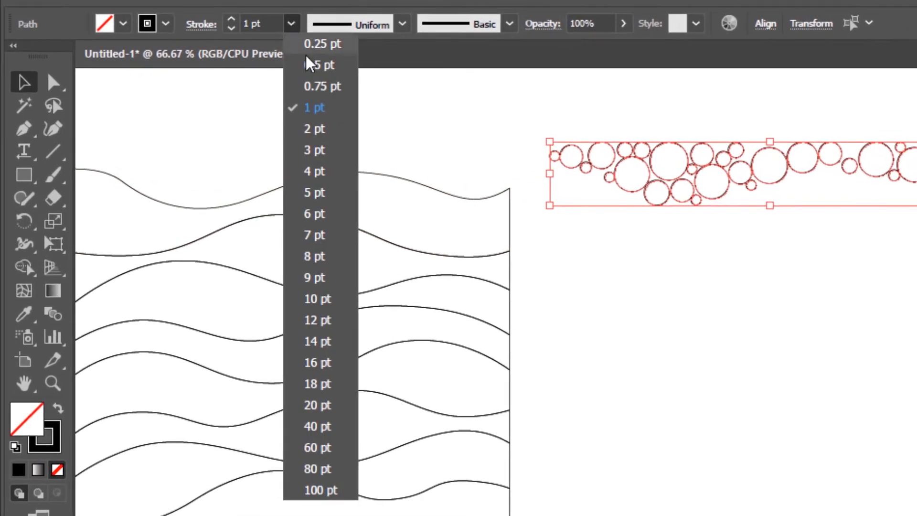
{"action": "left_click", "coordinate": [316, 130]}
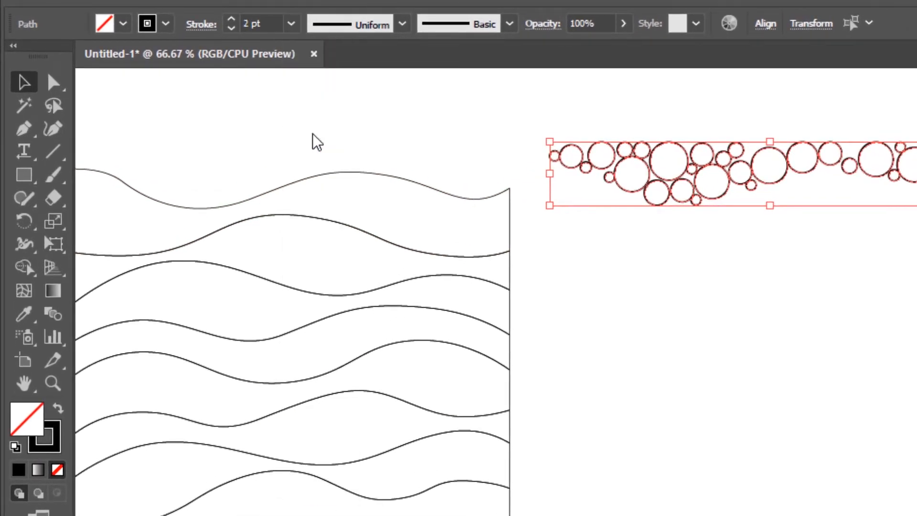
{"action": "left_click", "coordinate": [436, 131]}
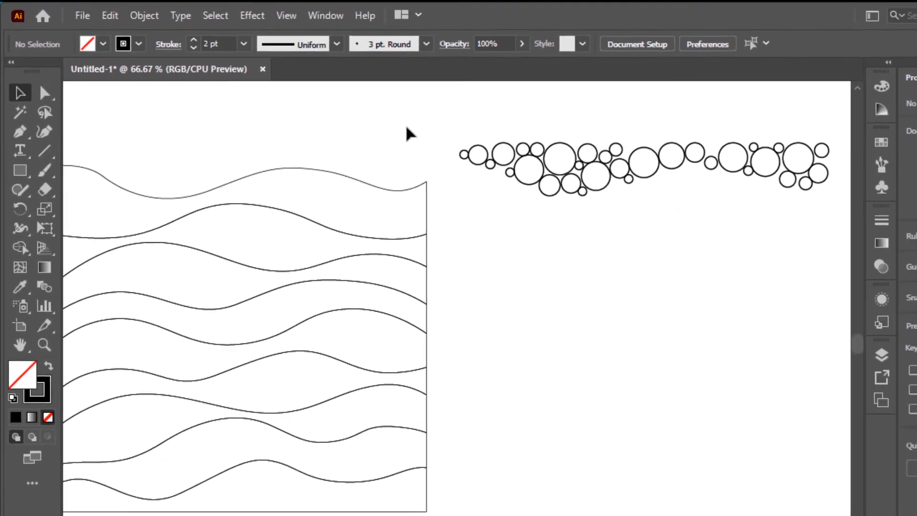
- Select all the circles and lock them
{"action": "left_click_drag", "start_coordinate": [498, 97], "coordinate": [717, 205]}
{"action": "left_click_drag", "start_coordinate": [628, 205], "coordinate": [838, 210]}
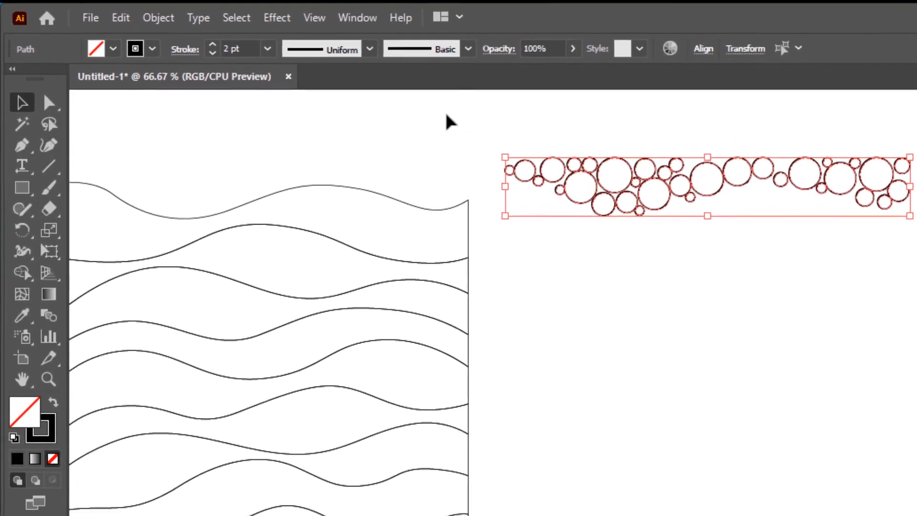
{"action": "left_click", "coordinate": [163, 20]}
{"action": "mouse_move", "coordinate": [420, 151]}
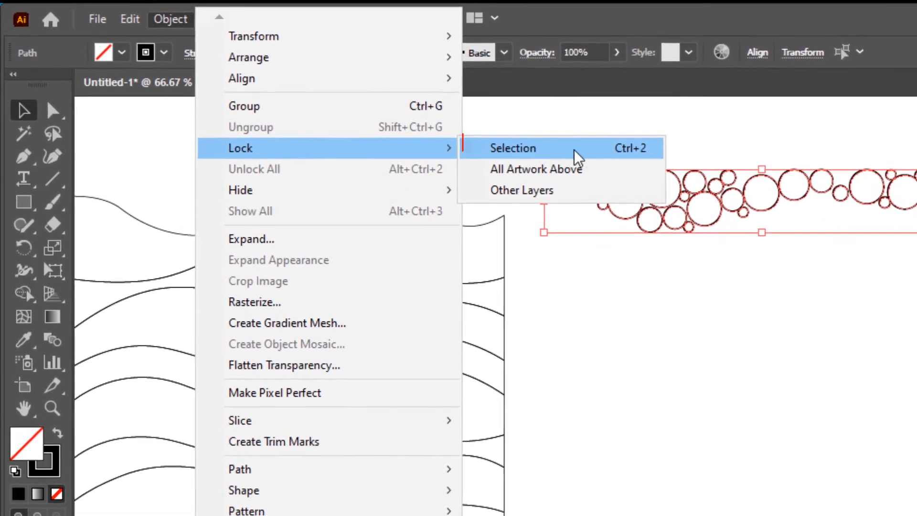
{"action": "left_click", "coordinate": [593, 145]}
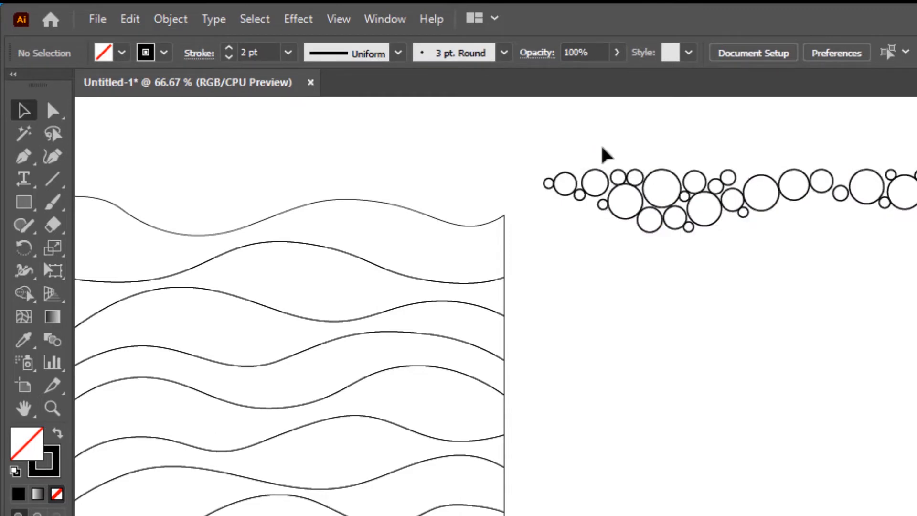
- Move the next wave band out of the pattern to sit under the circles
{"action": "left_click", "coordinate": [431, 214]}
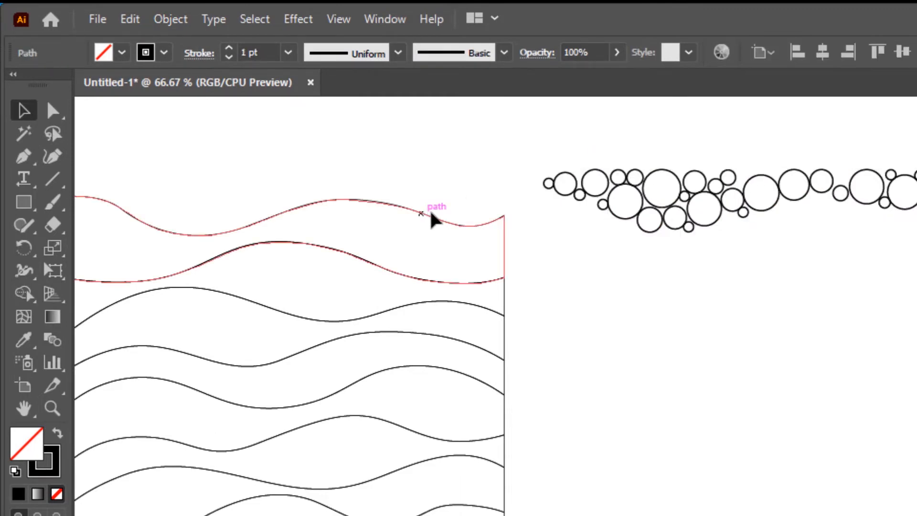
{"action": "scroll", "coordinate": [431, 214], "scroll_direction": "left", "scroll_amount": 1}
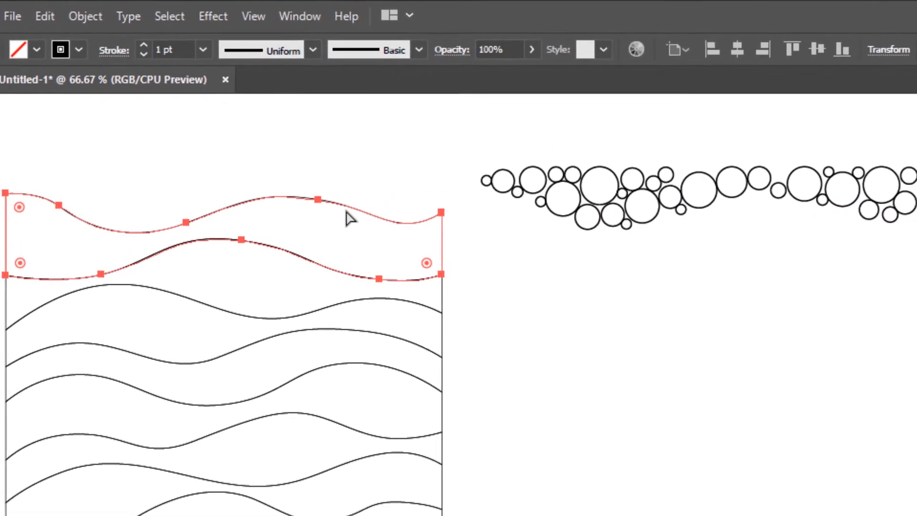
{"action": "left_click", "coordinate": [736, 51]}
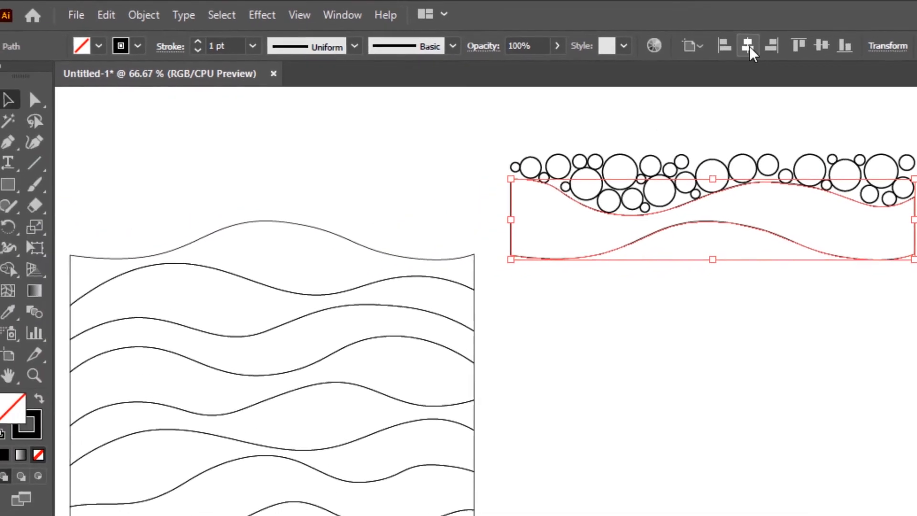
{"action": "scroll", "coordinate": [759, 117], "scroll_direction": "right", "scroll_amount": 1}
{"action": "left_click", "coordinate": [707, 116]}
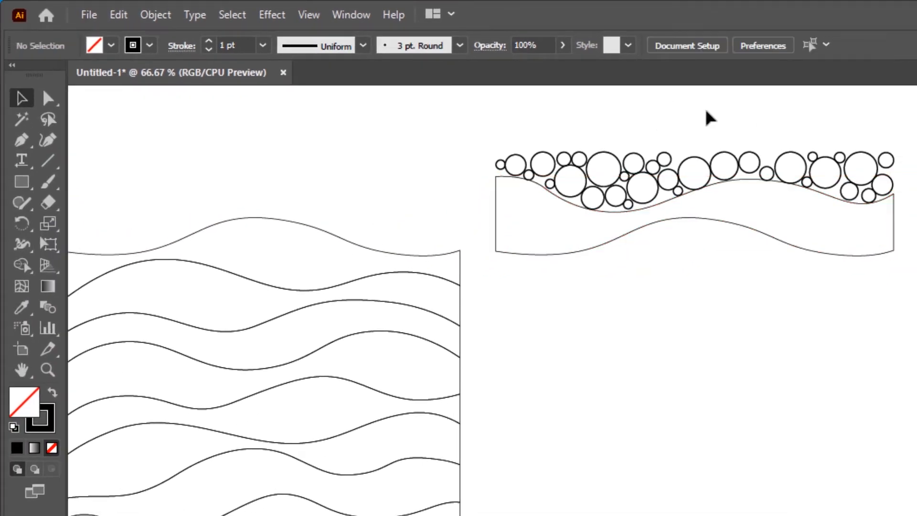
- Fill the moved wave band solid black by swapping its fill and stroke
{"action": "left_click", "coordinate": [744, 229]}
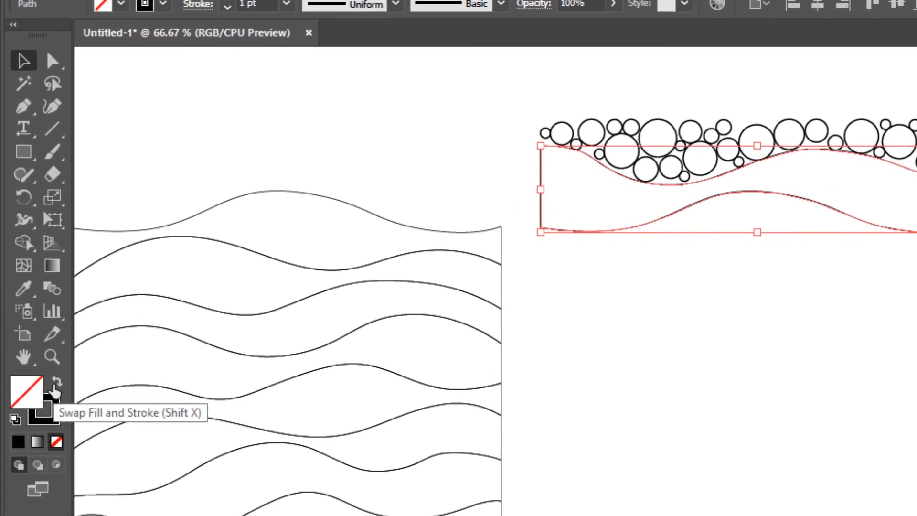
{"action": "left_click", "coordinate": [56, 382]}
{"action": "left_click", "coordinate": [344, 186]}
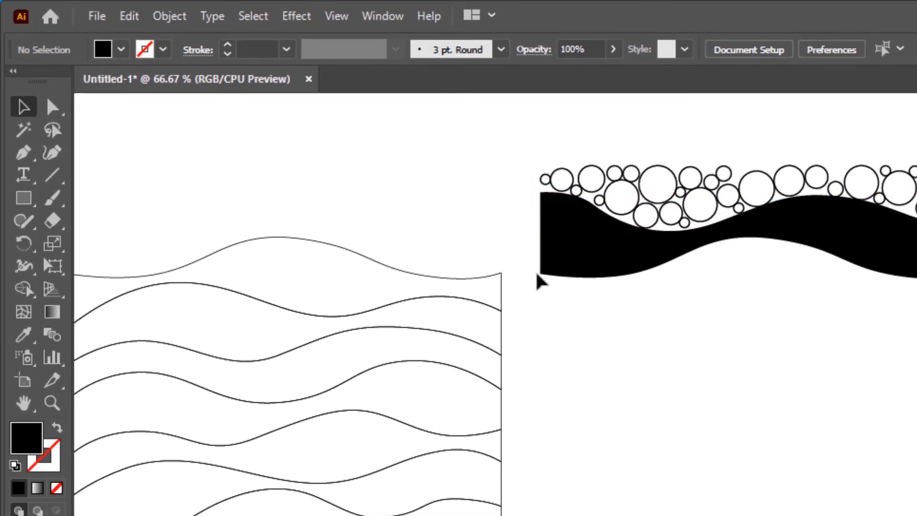
- Fill the black wave band with the CircleFill script using a 2% minimum size, 2 pt minimum distance and white circles
{"action": "left_click", "coordinate": [572, 256]}
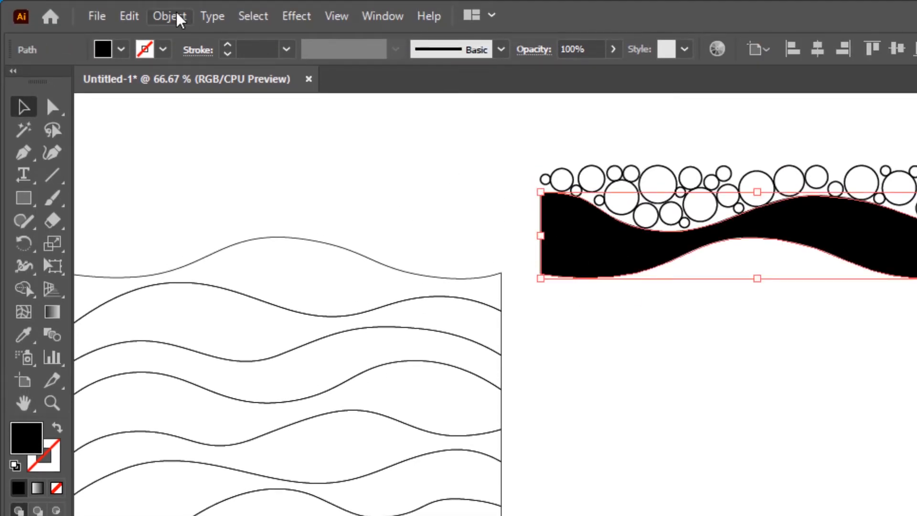
{"action": "left_click", "coordinate": [94, 16]}
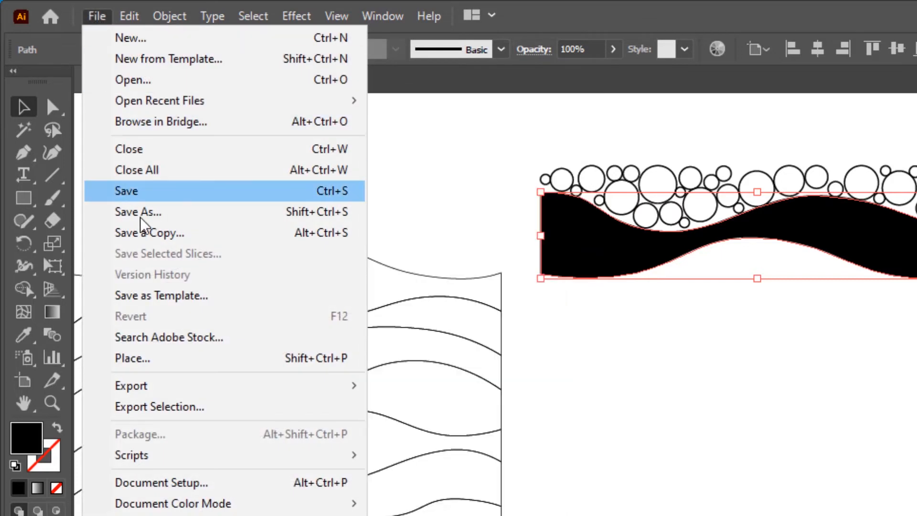
{"action": "mouse_move", "coordinate": [159, 457]}
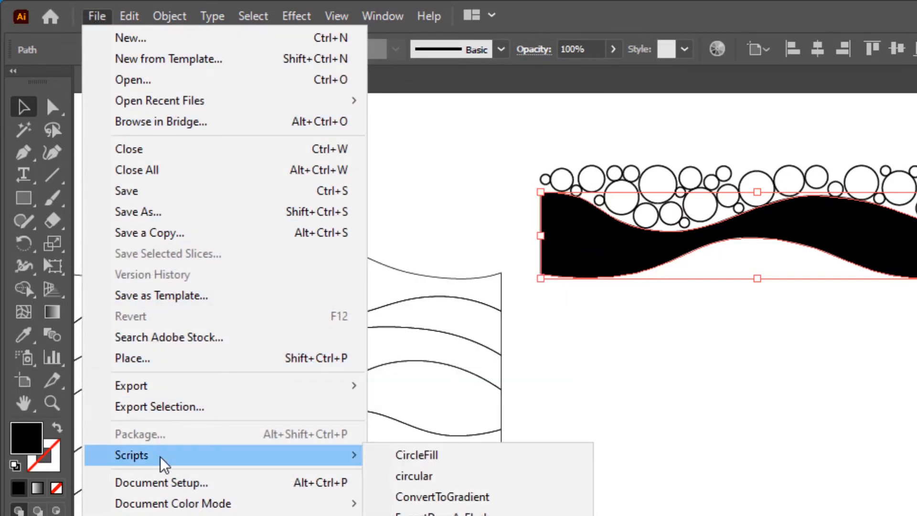
{"action": "left_click", "coordinate": [426, 461]}
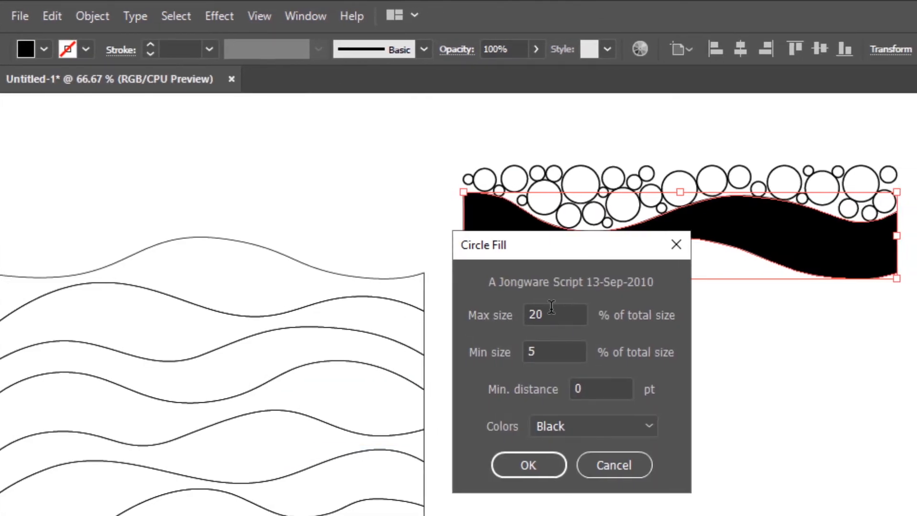
{"action": "left_click_drag", "start_coordinate": [552, 347], "coordinate": [514, 352]}
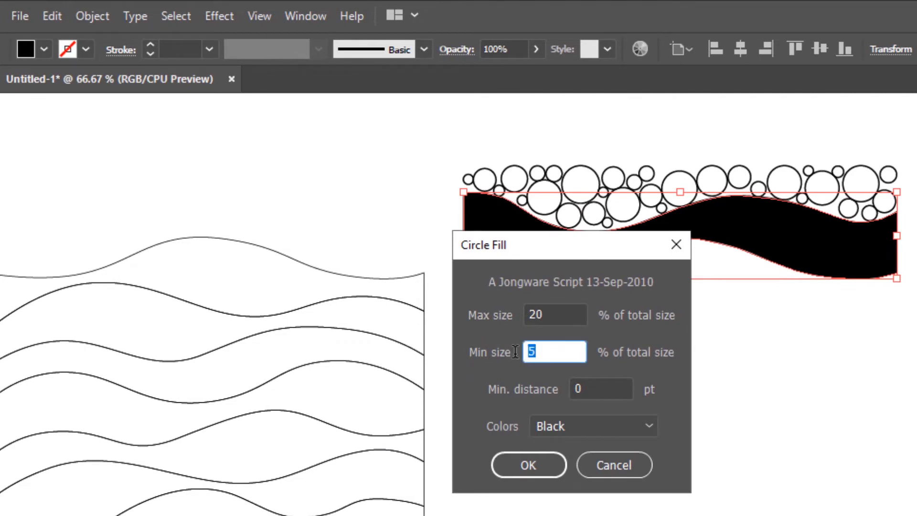
{"action": "type", "text": "2"}
{"action": "key", "text": "Tab"}
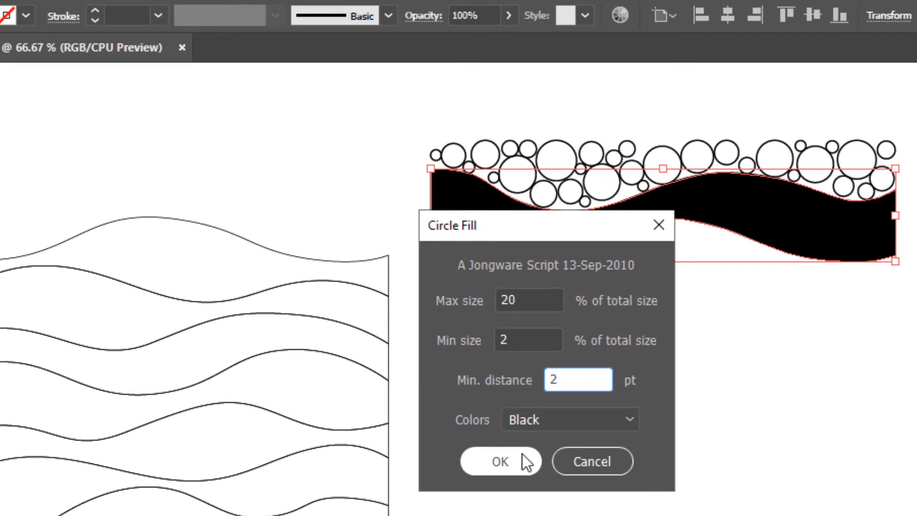
{"action": "left_click", "coordinate": [555, 414]}
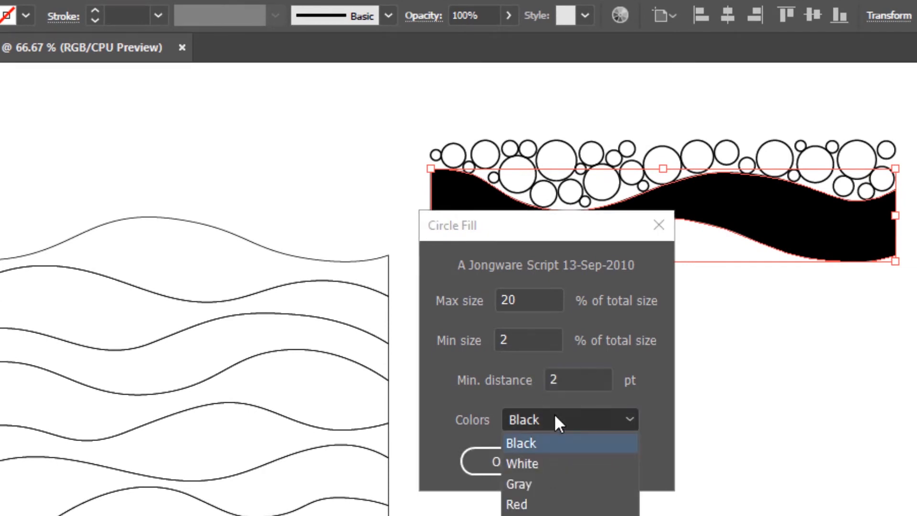
{"action": "left_click", "coordinate": [535, 466]}
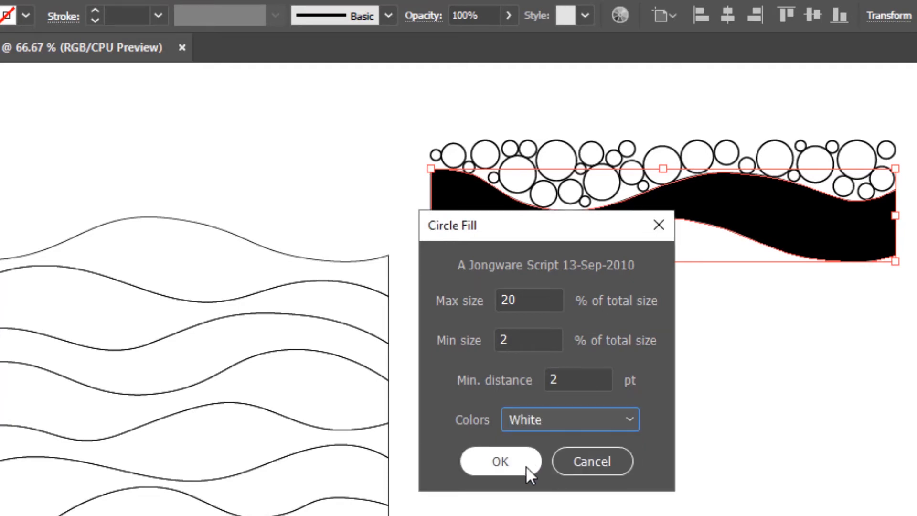
{"action": "left_click", "coordinate": [501, 462]}
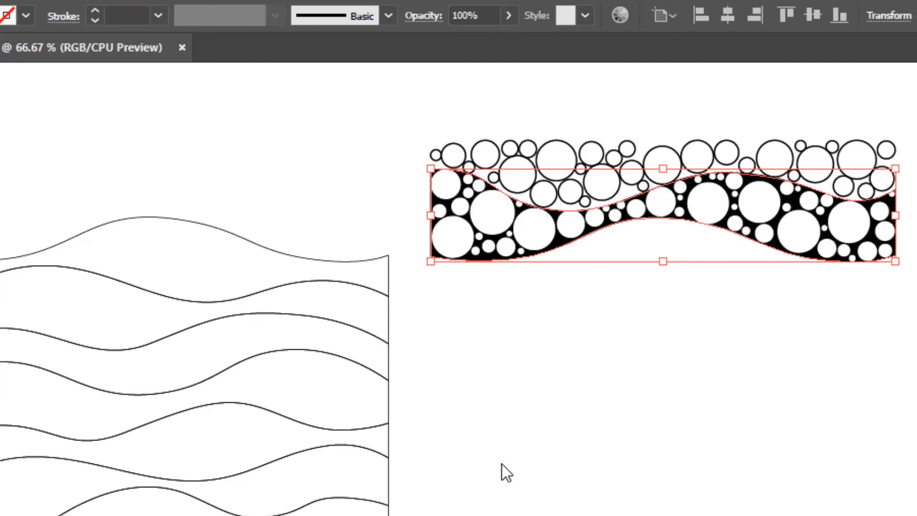
- Select all the new white circles and lock them
{"action": "left_click", "coordinate": [550, 440]}
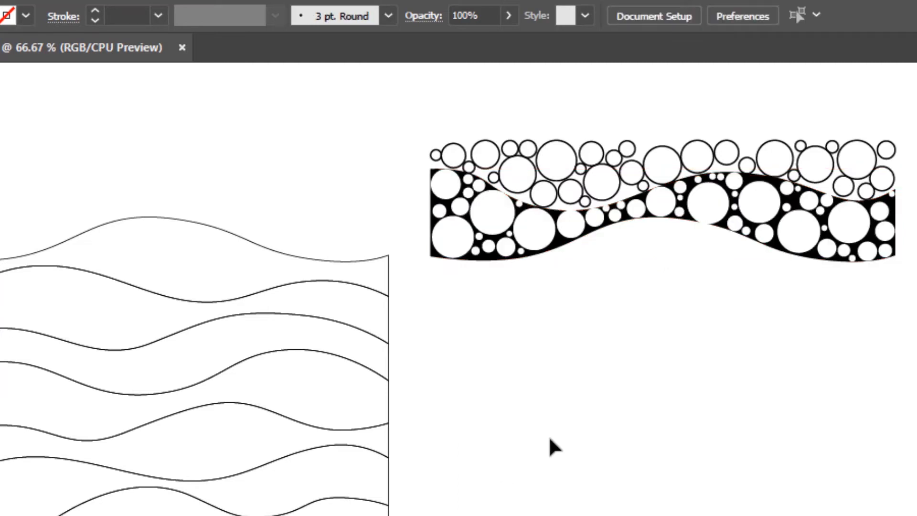
{"action": "left_click_drag", "start_coordinate": [415, 262], "coordinate": [916, 123]}
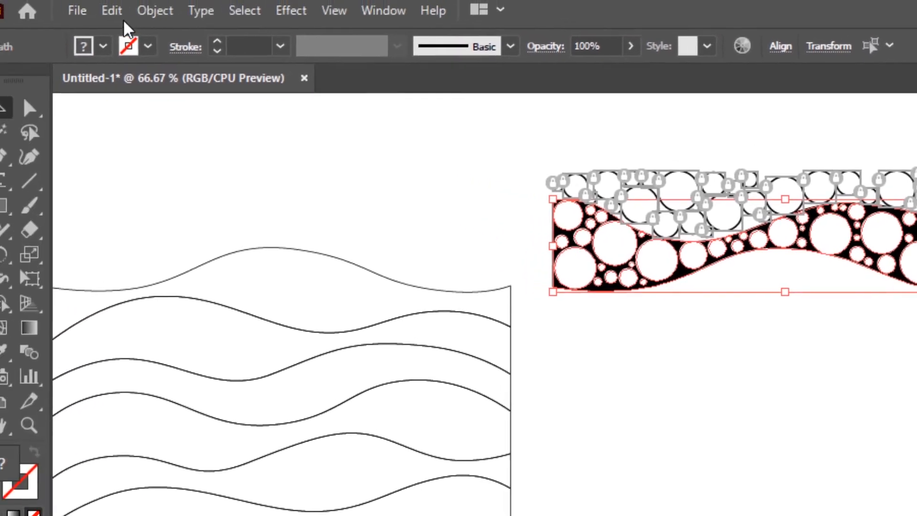
{"action": "left_click", "coordinate": [177, 18]}
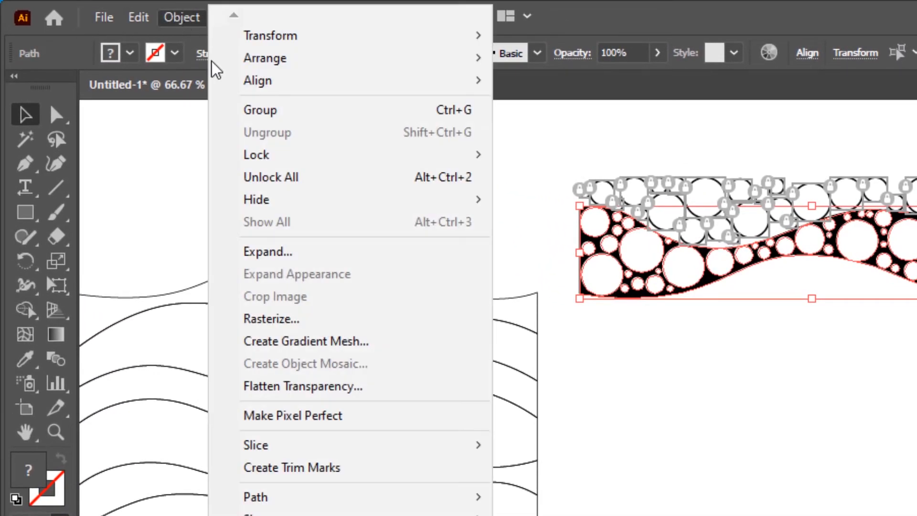
{"action": "mouse_move", "coordinate": [297, 157]}
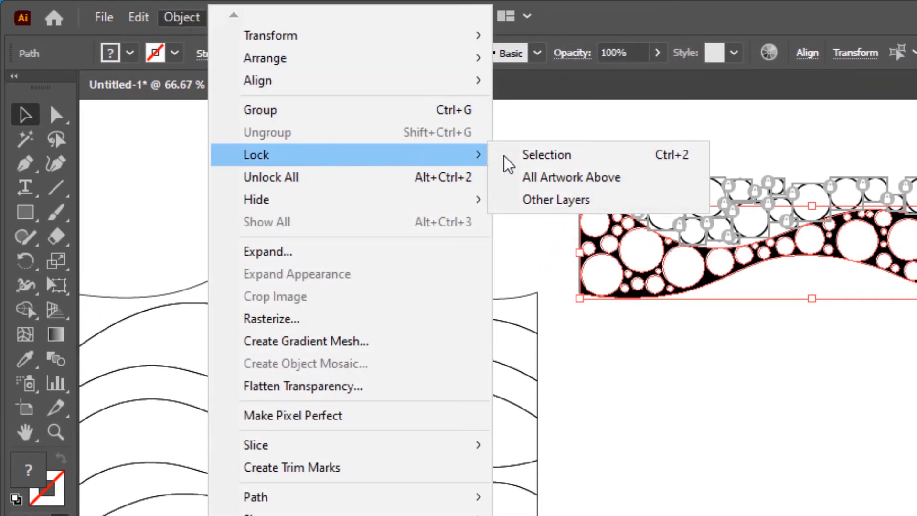
{"action": "left_click", "coordinate": [542, 157]}
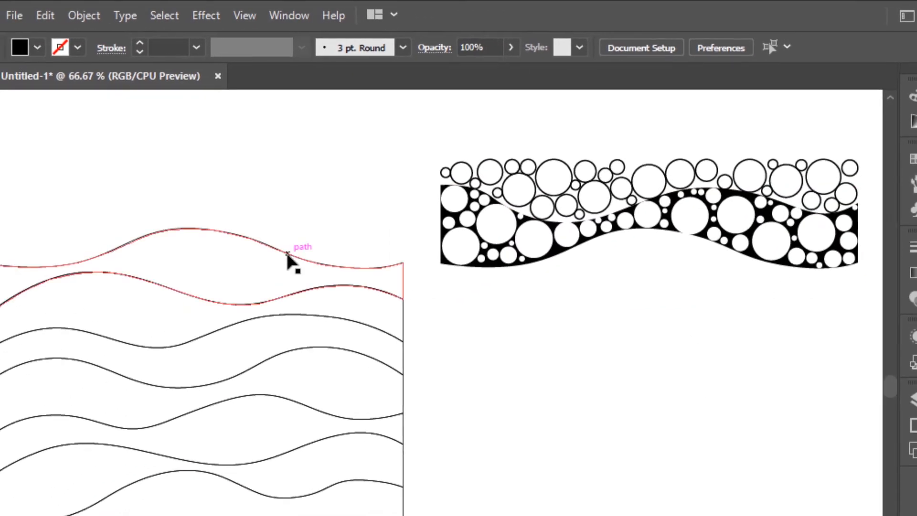
- Move the next wave band out of the pattern to sit under the circle-filled band
{"action": "left_click", "coordinate": [287, 254]}
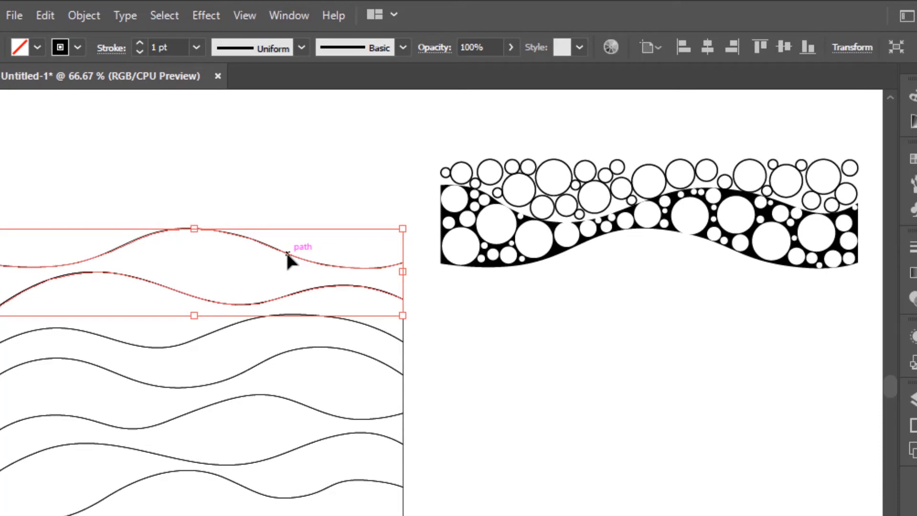
{"action": "left_click", "coordinate": [708, 52]}
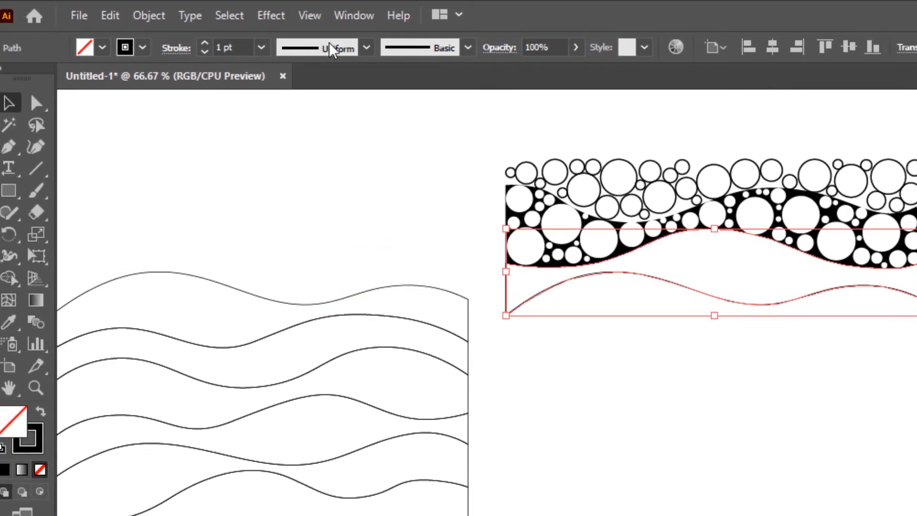
- Fill the moved wave band with CircleFill using a 2% minimum size and black circles, then delete its border path
{"action": "left_click", "coordinate": [14, 16]}
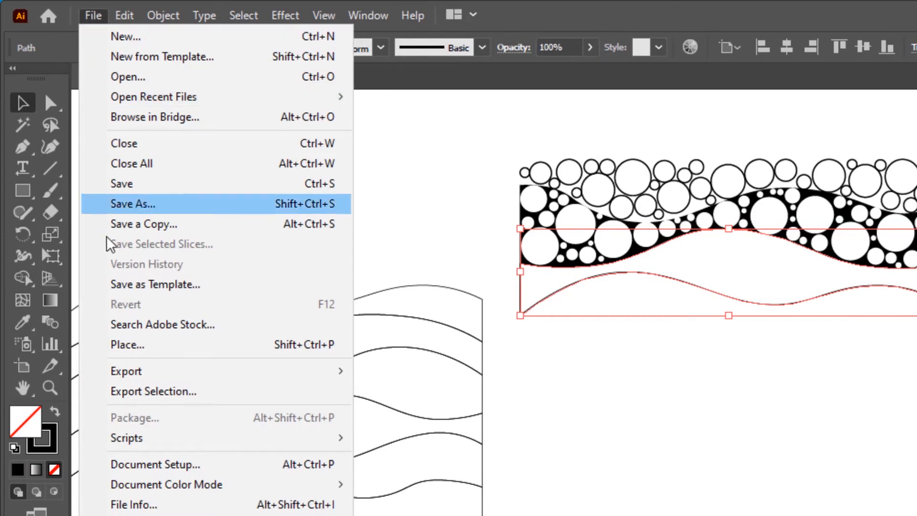
{"action": "mouse_move", "coordinate": [133, 445]}
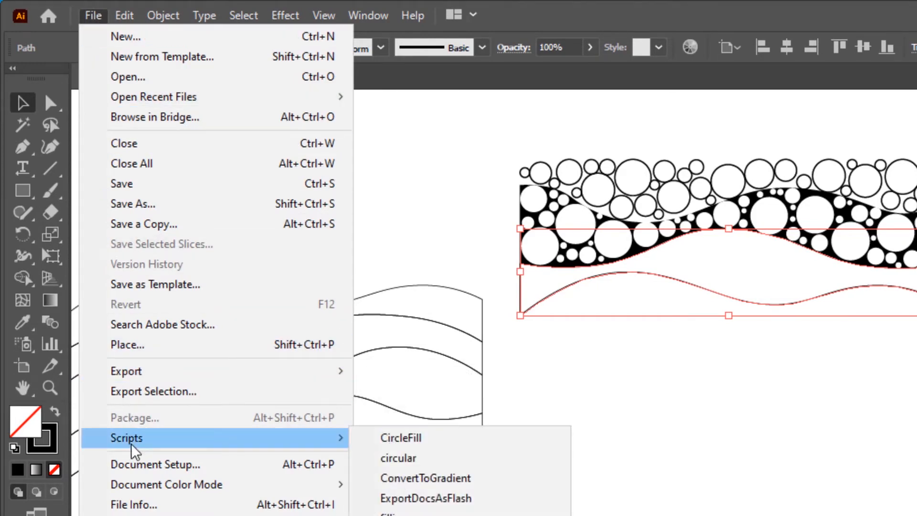
{"action": "left_click", "coordinate": [441, 445]}
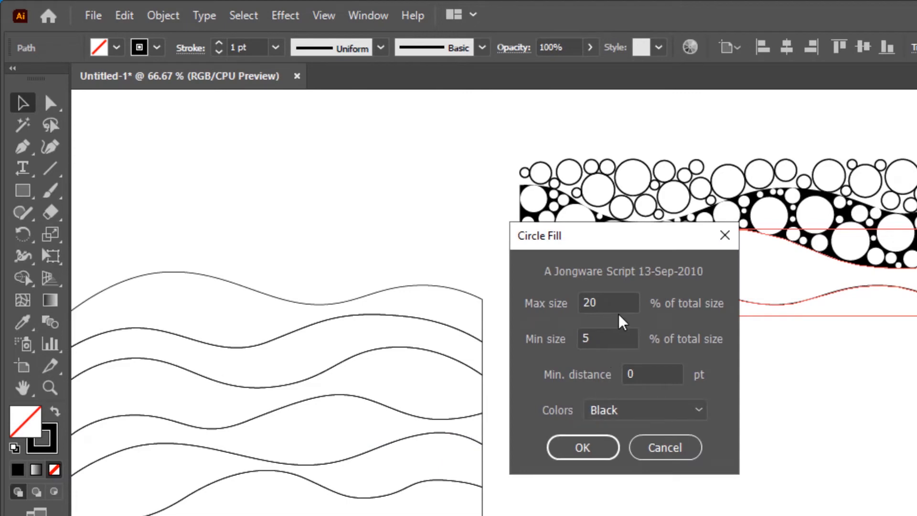
{"action": "left_click", "coordinate": [616, 337]}
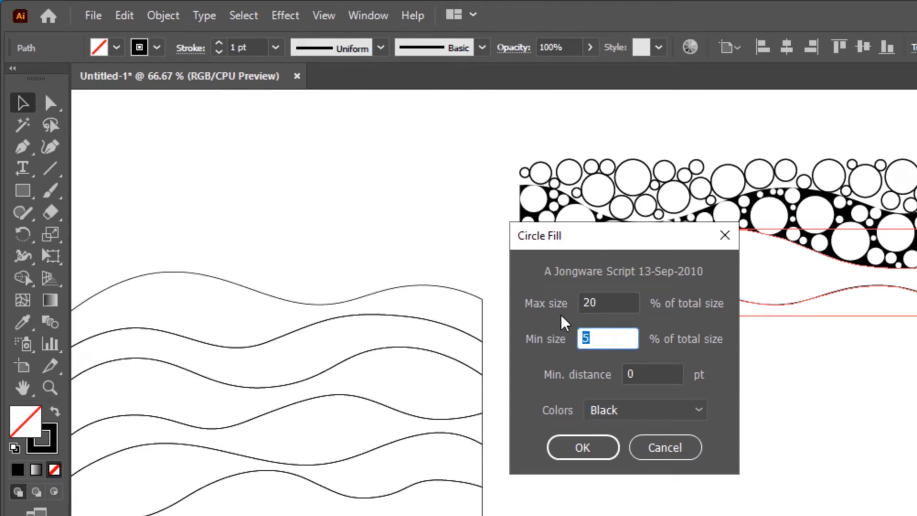
{"action": "left_click", "coordinate": [646, 409]}
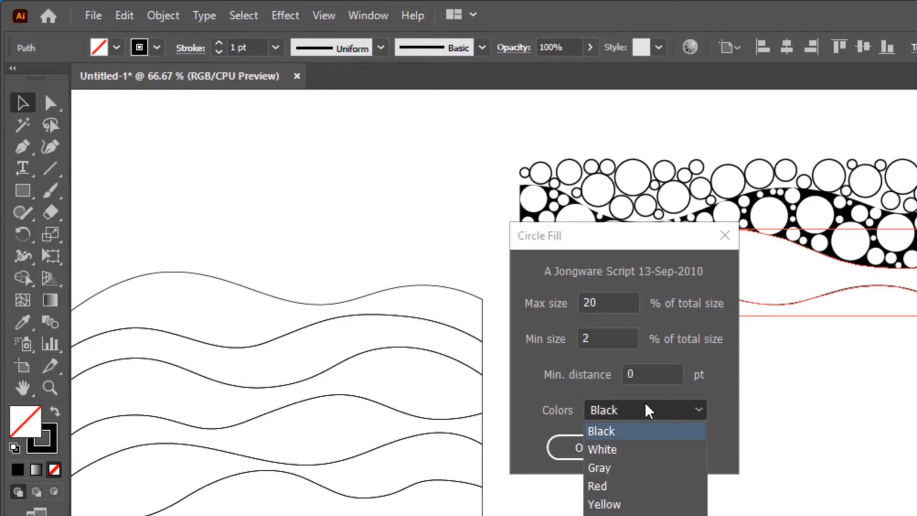
{"action": "left_click", "coordinate": [607, 432]}
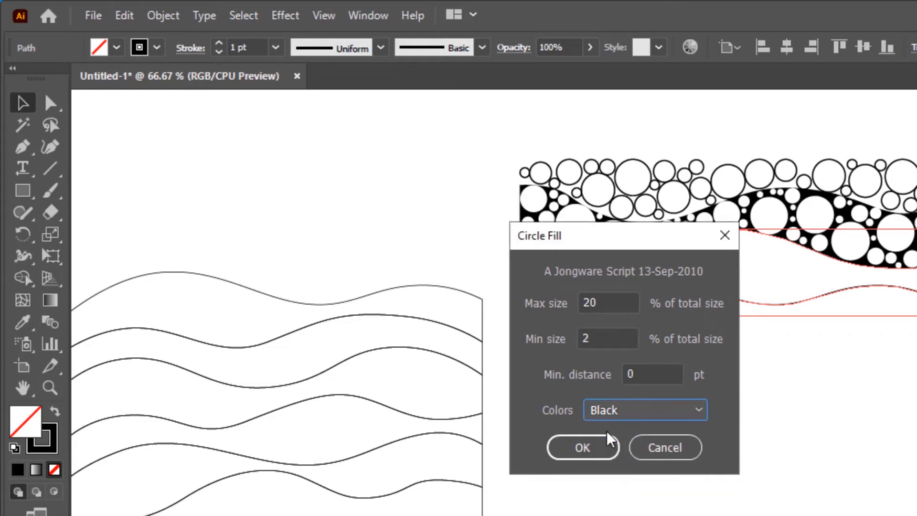
{"action": "left_click", "coordinate": [587, 457]}
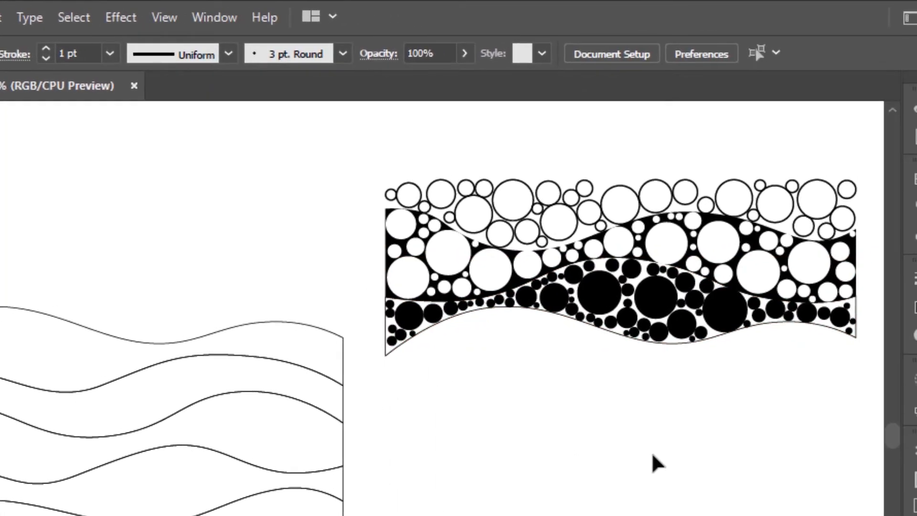
{"action": "left_click", "coordinate": [715, 337]}
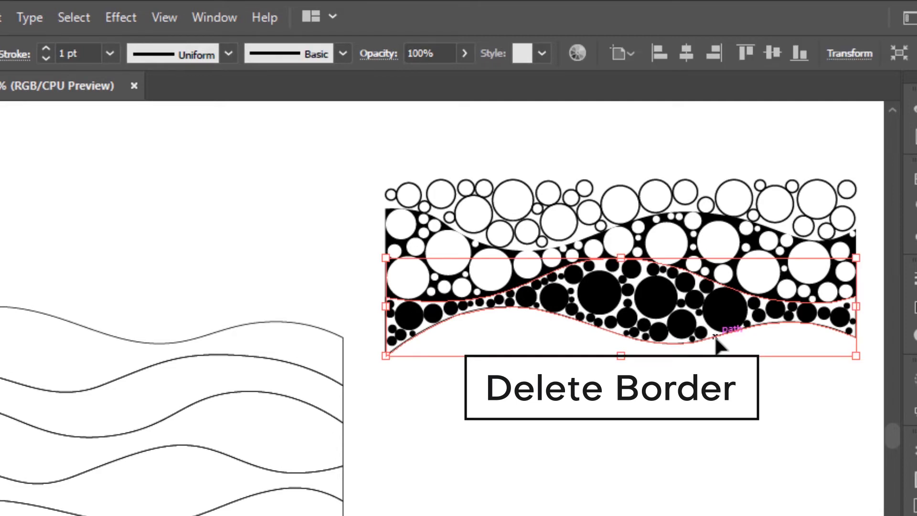
{"action": "key", "text": "Delete"}
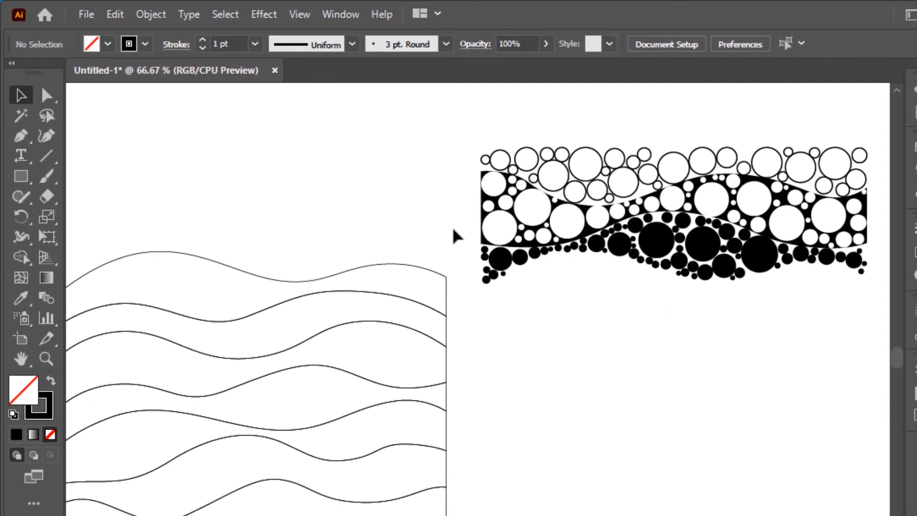
- Swap the new circles' fill and stroke and set their stroke weight to 2 pt
{"action": "left_click_drag", "start_coordinate": [570, 261], "coordinate": [877, 311]}
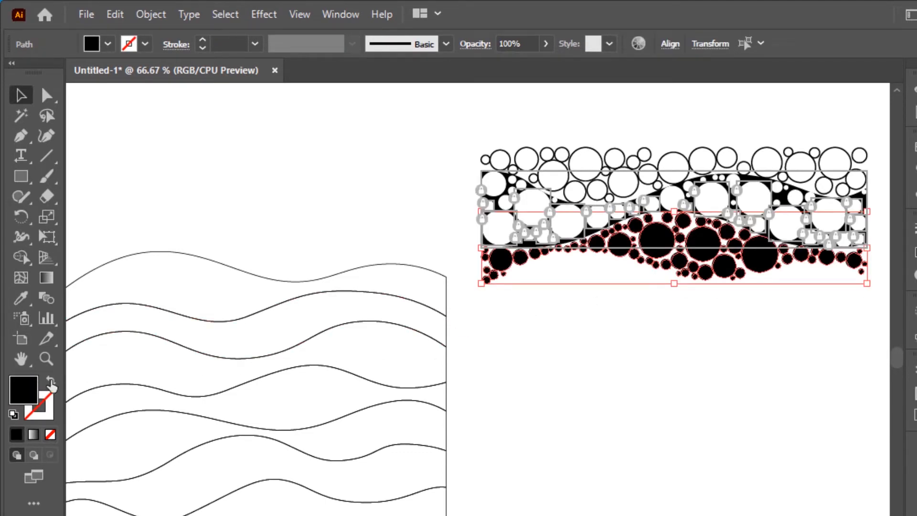
{"action": "left_click", "coordinate": [51, 383]}
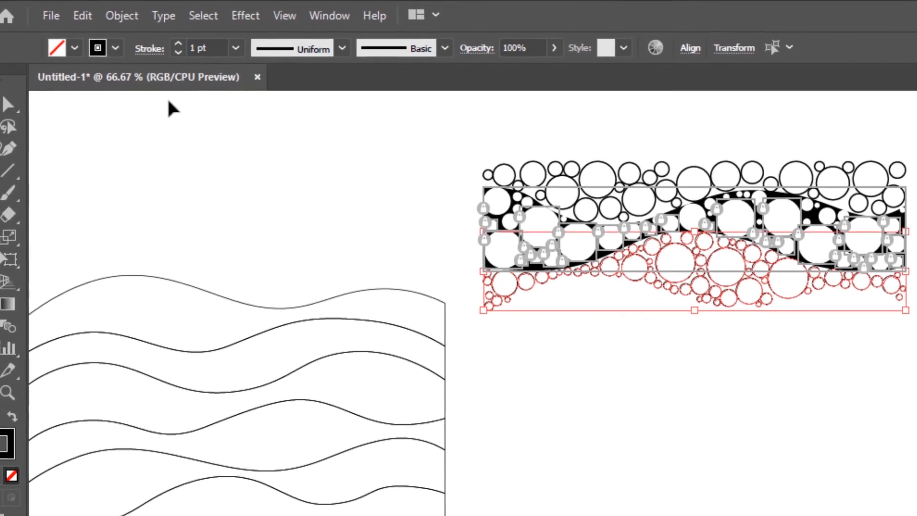
{"action": "left_click", "coordinate": [233, 49]}
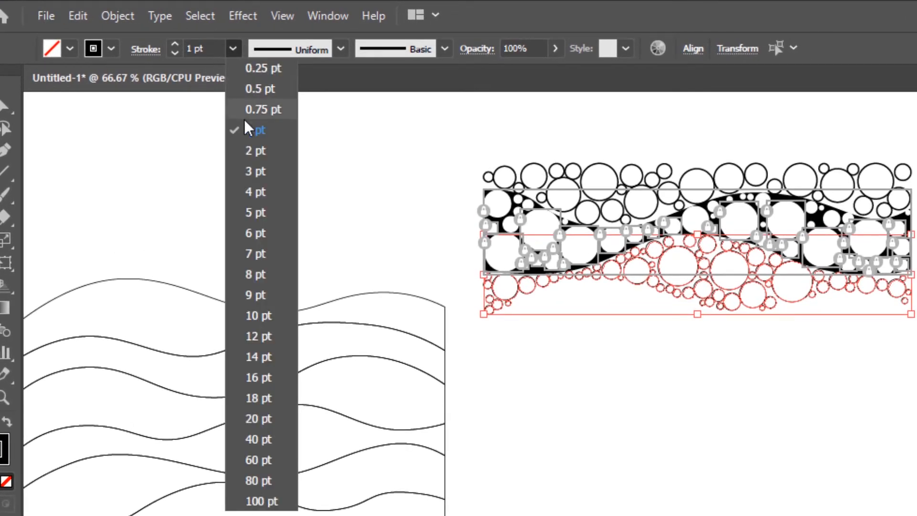
{"action": "left_click", "coordinate": [254, 148]}
{"action": "left_click", "coordinate": [311, 185]}
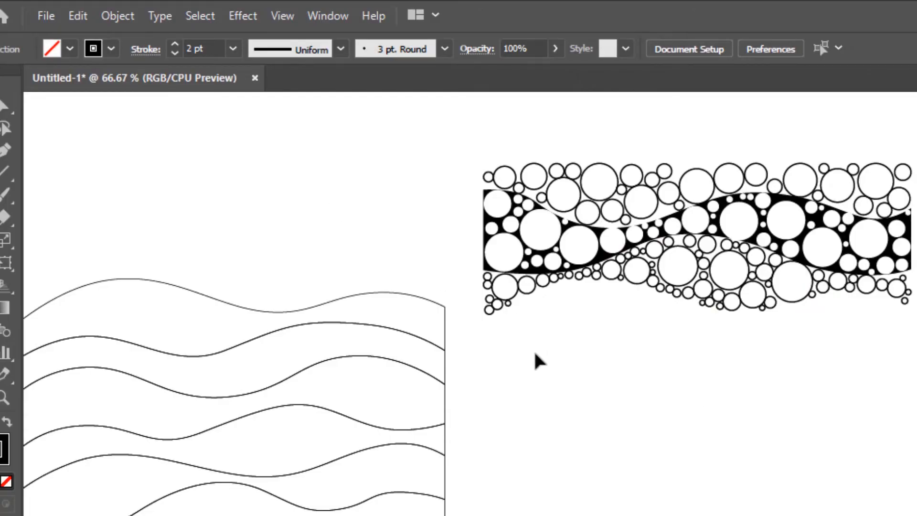
- Select all the new circles and lock them
{"action": "left_click_drag", "start_coordinate": [526, 281], "coordinate": [916, 181]}
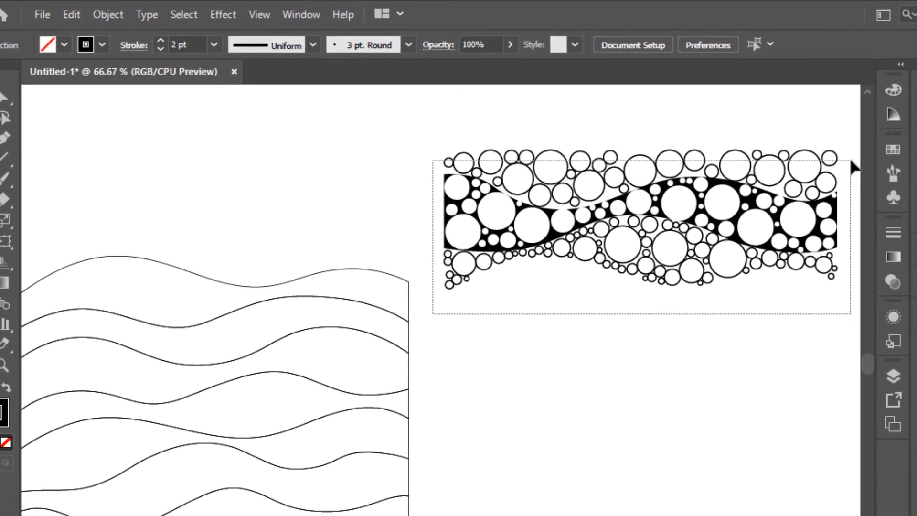
{"action": "left_click_drag", "start_coordinate": [851, 161], "coordinate": [851, 162]}
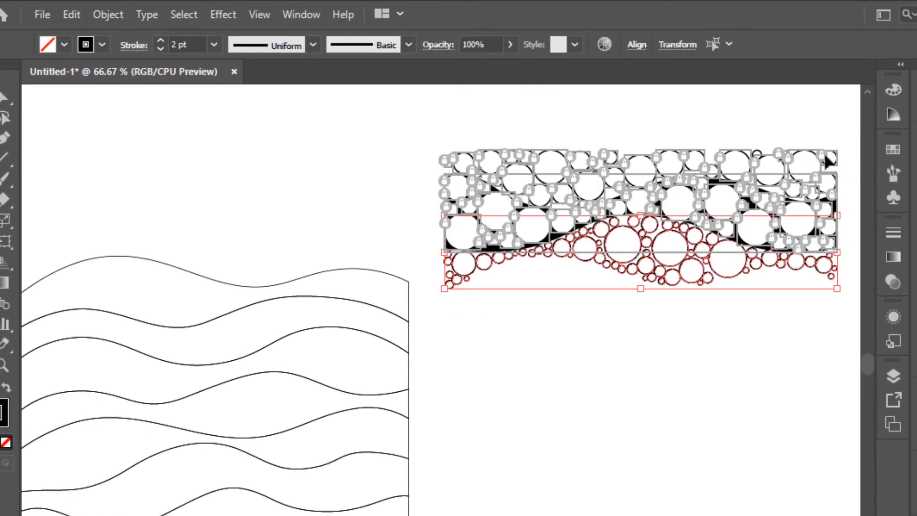
{"action": "left_click", "coordinate": [108, 16]}
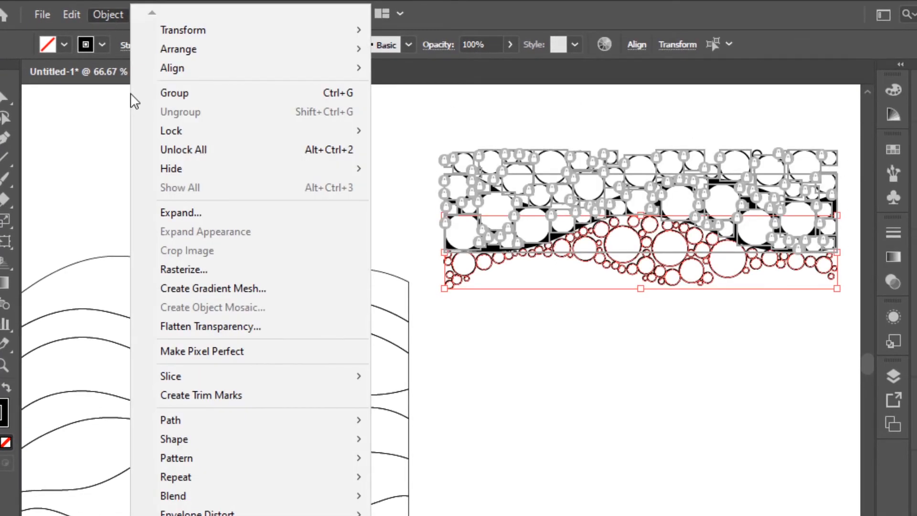
{"action": "mouse_move", "coordinate": [184, 134]}
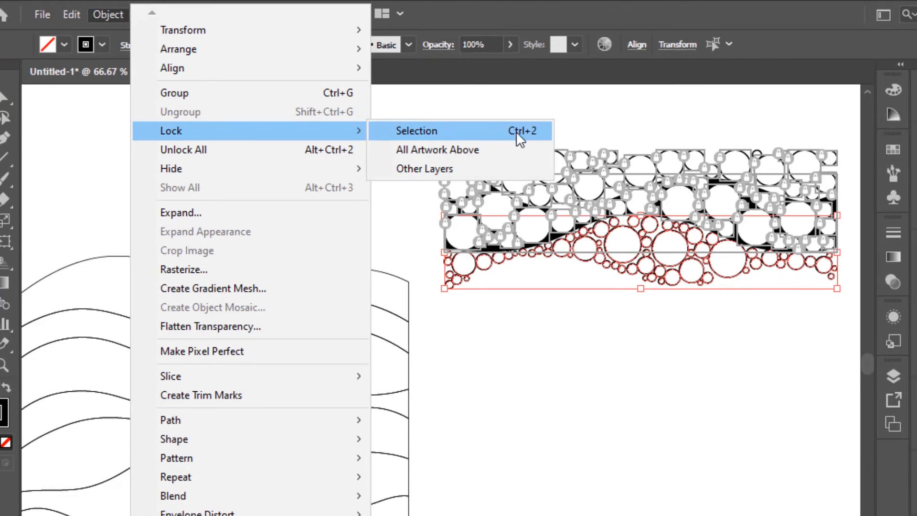
{"action": "left_click", "coordinate": [516, 131]}
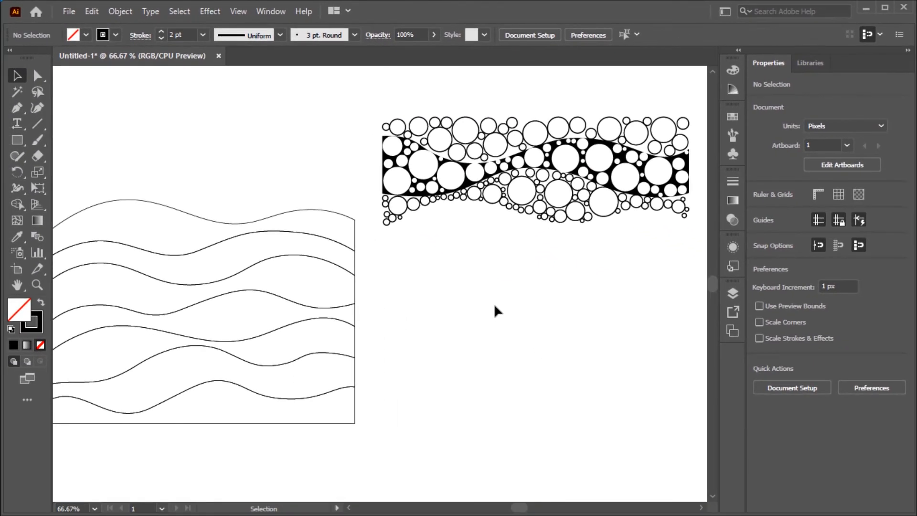
- Move the next wave band under the circles and fill it solid black by swapping its fill and stroke
{"action": "left_click", "coordinate": [333, 245]}
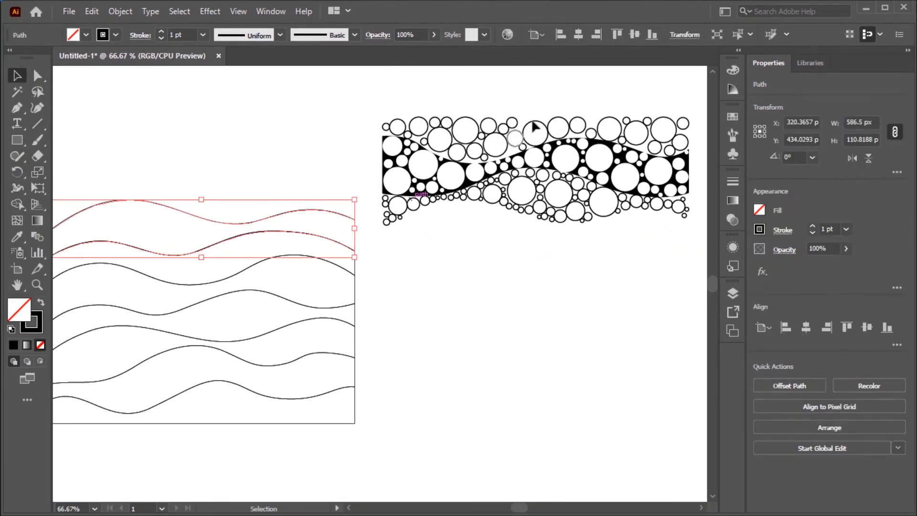
{"action": "left_click", "coordinate": [578, 35]}
{"action": "left_click", "coordinate": [41, 303]}
{"action": "left_click", "coordinate": [245, 201]}
{"action": "left_click", "coordinate": [428, 224]}
- Fill the black wave band with CircleFill using white circles
{"action": "left_click", "coordinate": [69, 11]}
{"action": "mouse_move", "coordinate": [96, 321]}
{"action": "left_click", "coordinate": [341, 321]}
{"action": "left_click", "coordinate": [460, 301]}
{"action": "left_click", "coordinate": [456, 330]}
{"action": "left_click", "coordinate": [428, 329]}
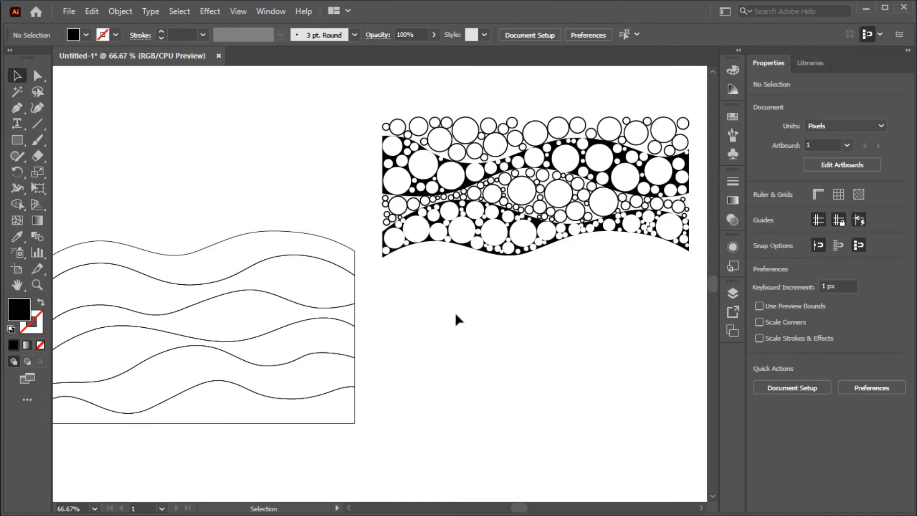
- Select all the new white circles and lock them
{"action": "scroll", "coordinate": [571, 330], "scroll_direction": "right", "scroll_amount": 1}
{"action": "left_click_drag", "start_coordinate": [643, 226], "coordinate": [346, 194]}
{"action": "left_click", "coordinate": [69, 11]}
{"action": "mouse_move", "coordinate": [120, 11]}
{"action": "mouse_move", "coordinate": [220, 100]}
{"action": "left_click", "coordinate": [359, 100]}
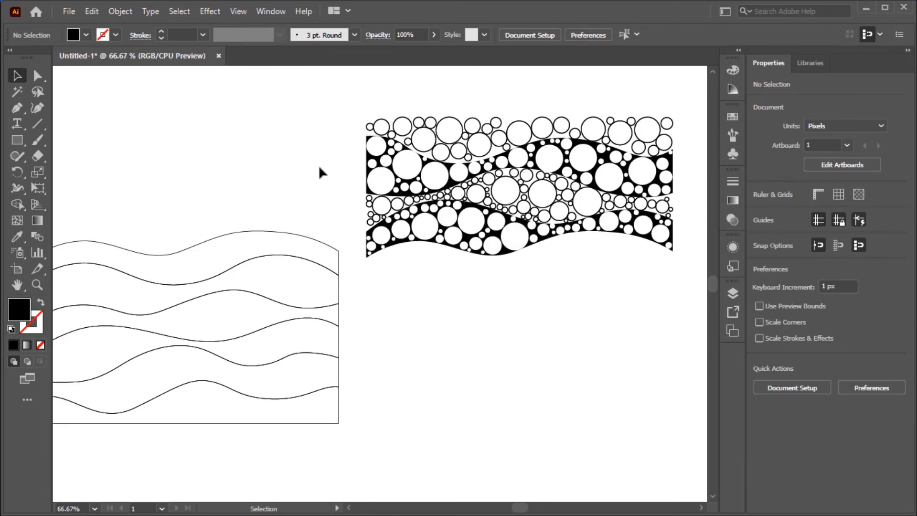
- Move the next wave band into place under the circle pattern
{"action": "left_click", "coordinate": [289, 232]}
{"action": "left_click", "coordinate": [579, 34]}
{"action": "left_click", "coordinate": [628, 340]}
{"action": "left_click", "coordinate": [606, 256]}
- Fill the moved wave band with CircleFill using a 2% minimum size and black circles
{"action": "left_click", "coordinate": [70, 11]}
{"action": "mouse_move", "coordinate": [150, 327]}
{"action": "left_click", "coordinate": [306, 321]}
{"action": "type", "text": "2"}
{"action": "left_click", "coordinate": [429, 329]}
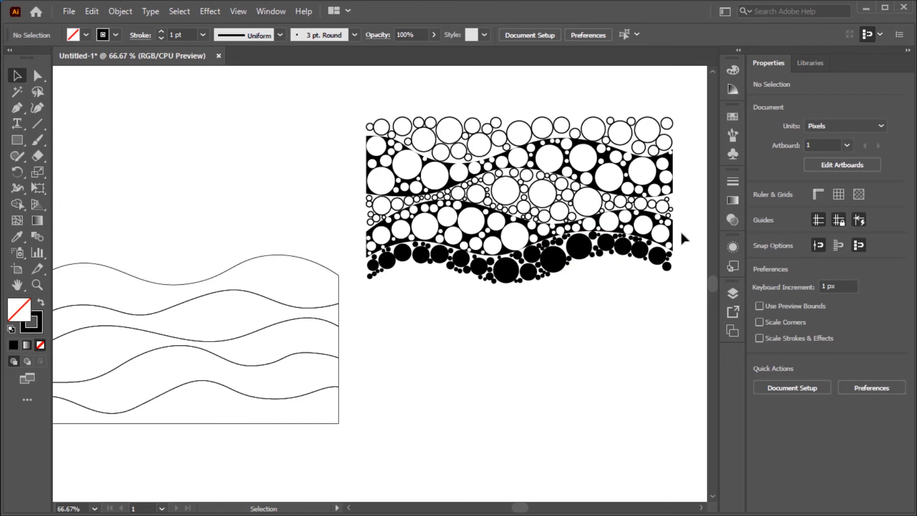
- Swap the new circles' fill and stroke and set their stroke weight to 2 pt
{"action": "left_click_drag", "start_coordinate": [683, 226], "coordinate": [361, 309]}
{"action": "left_click", "coordinate": [41, 302]}
{"action": "left_click", "coordinate": [203, 34]}
{"action": "left_click", "coordinate": [221, 107]}
{"action": "left_click", "coordinate": [234, 117]}
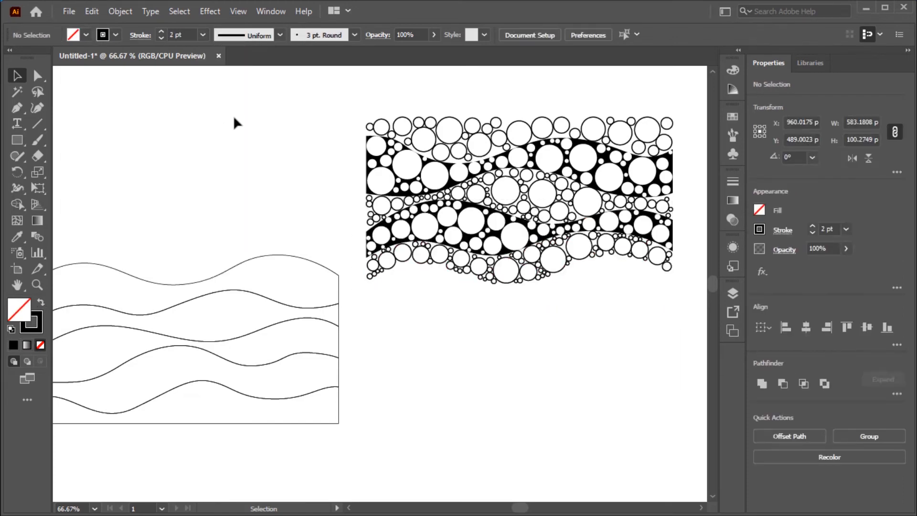
- Select all the new circles and lock them
{"action": "left_click_drag", "start_coordinate": [342, 217], "coordinate": [679, 258]}
{"action": "left_click", "coordinate": [678, 256]}
{"action": "left_click_drag", "start_coordinate": [352, 288], "coordinate": [678, 219]}
{"action": "left_click", "coordinate": [119, 11]}
{"action": "left_click", "coordinate": [358, 100]}
- Move the next wave band under the circles and fill it solid black by swapping its fill and stroke
{"action": "left_click_drag", "start_coordinate": [292, 260], "coordinate": [607, 260]}
{"action": "left_click", "coordinate": [252, 146]}
{"action": "left_click", "coordinate": [367, 308]}
{"action": "left_click", "coordinate": [41, 303]}
- Fill the black band with CircleFill at 2% minimum size, 2 pt minimum distance and white circles, then lock them
{"action": "left_click", "coordinate": [70, 11]}
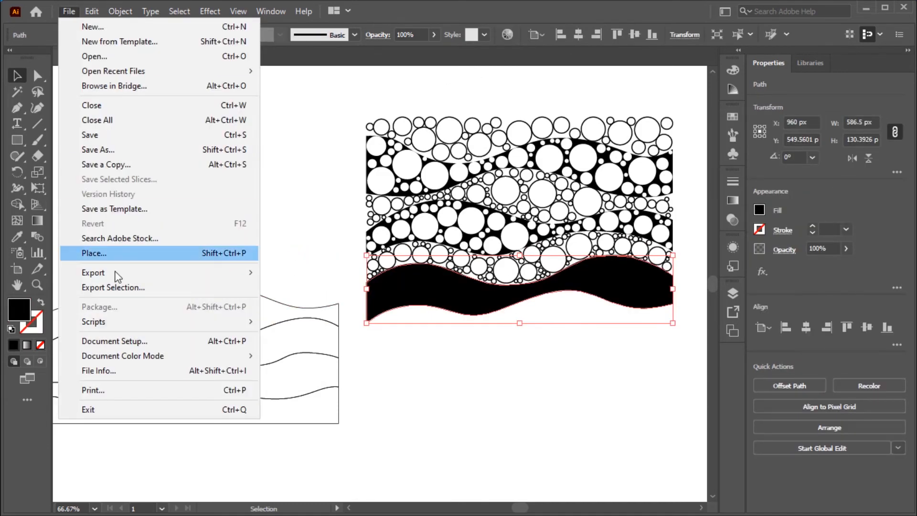
{"action": "mouse_move", "coordinate": [114, 322]}
{"action": "left_click", "coordinate": [349, 321]}
{"action": "mouse_move", "coordinate": [470, 274]}
{"action": "left_mouse_down"}
{"action": "mouse_move", "coordinate": [444, 269]}
{"action": "mouse_move", "coordinate": [422, 248]}
{"action": "left_mouse_up"}
{"action": "type", "text": "22"}
{"action": "left_click", "coordinate": [473, 301]}
{"action": "left_click", "coordinate": [453, 329]}
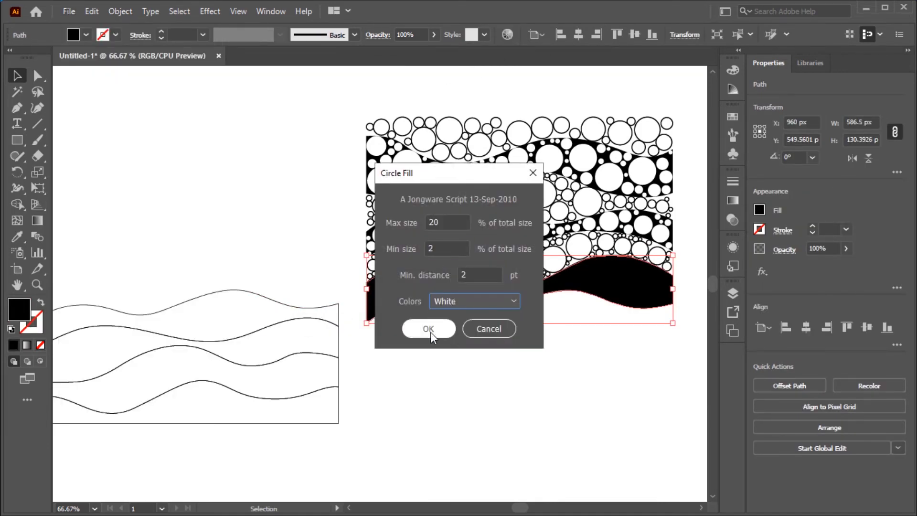
{"action": "left_click", "coordinate": [431, 336]}
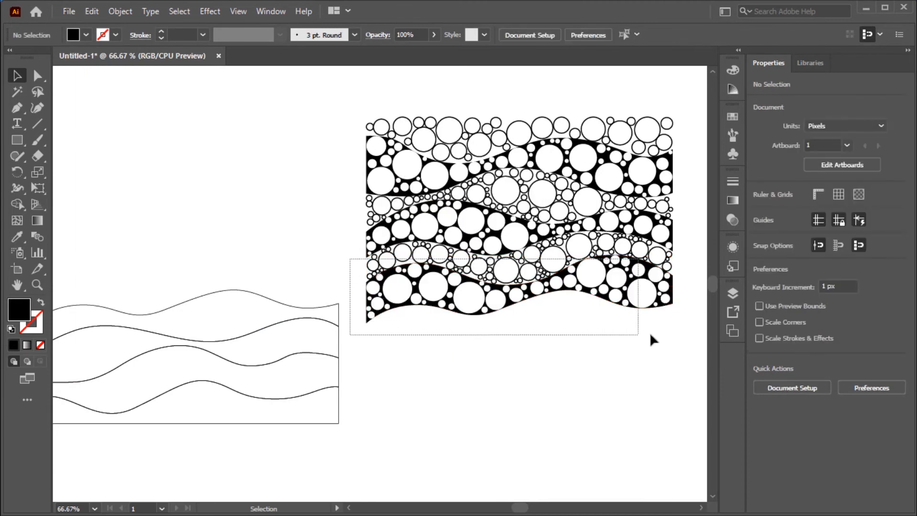
{"action": "left_click", "coordinate": [120, 11]}
{"action": "left_click", "coordinate": [354, 102]}
- Move the next wave band under the circles and fill it with CircleFill using black circles and 2 pt minimum distance
{"action": "left_click_drag", "start_coordinate": [238, 289], "coordinate": [571, 289]}
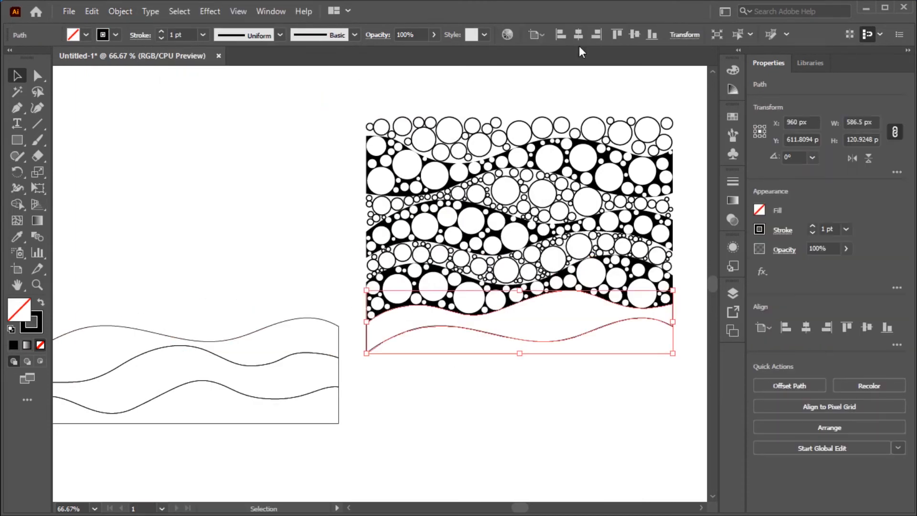
{"action": "left_click", "coordinate": [69, 11]}
{"action": "mouse_move", "coordinate": [114, 322]}
{"action": "left_click", "coordinate": [349, 322]}
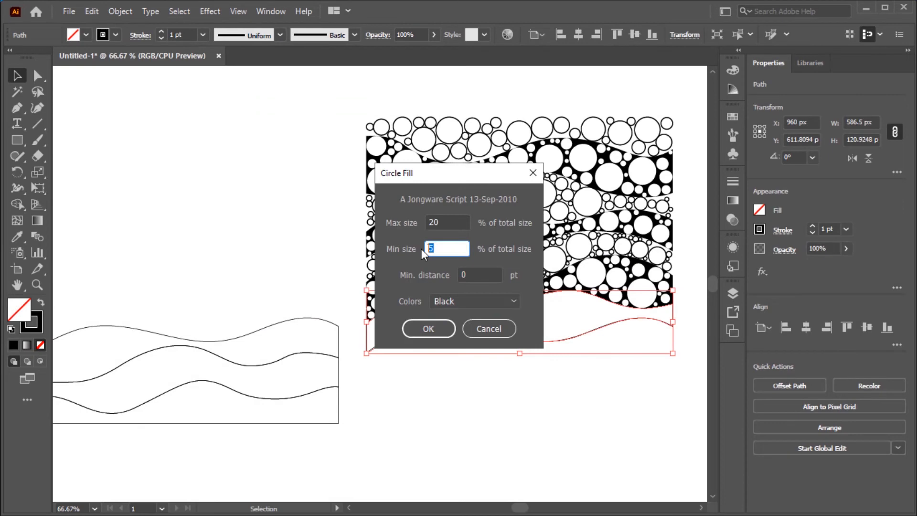
{"action": "key", "text": "Tab"}
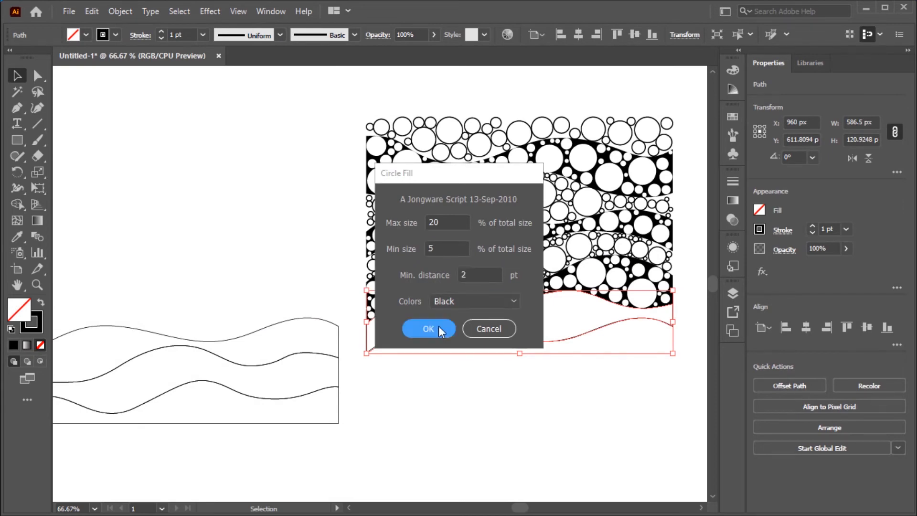
{"action": "left_click", "coordinate": [432, 328]}
- Select the filled band's border path and delete it
{"action": "left_click", "coordinate": [604, 361]}
{"action": "left_click", "coordinate": [585, 334]}
{"action": "key", "text": "Delete"}
- Swap the new circles' fill and stroke and set their stroke weight to 2 pt
{"action": "left_click_drag", "start_coordinate": [357, 353], "coordinate": [688, 278]}
{"action": "left_click", "coordinate": [40, 303]}
{"action": "left_click", "coordinate": [203, 34]}
{"action": "left_click", "coordinate": [216, 110]}
{"action": "left_click", "coordinate": [249, 142]}
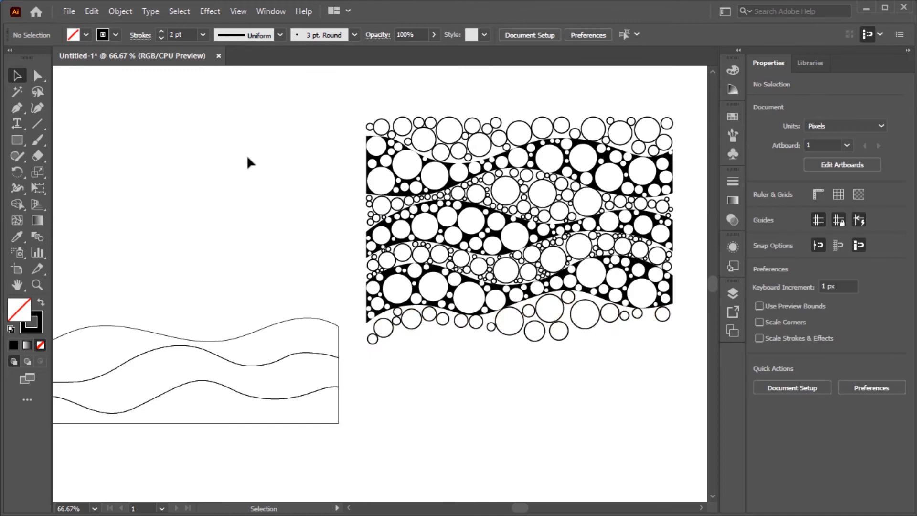
- Move the next wave band under the circles and fill it solid black by swapping its fill and stroke
{"action": "left_click", "coordinate": [290, 319]}
{"action": "left_click_drag", "start_coordinate": [291, 319], "coordinate": [625, 319]}
{"action": "left_click", "coordinate": [271, 131]}
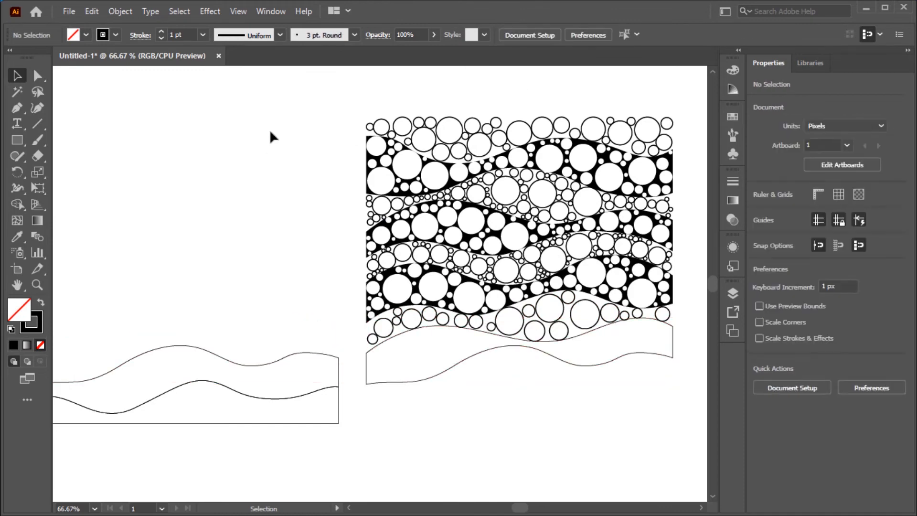
{"action": "left_click", "coordinate": [40, 303]}
{"action": "left_click", "coordinate": [463, 360]}
{"action": "left_click", "coordinate": [41, 302]}
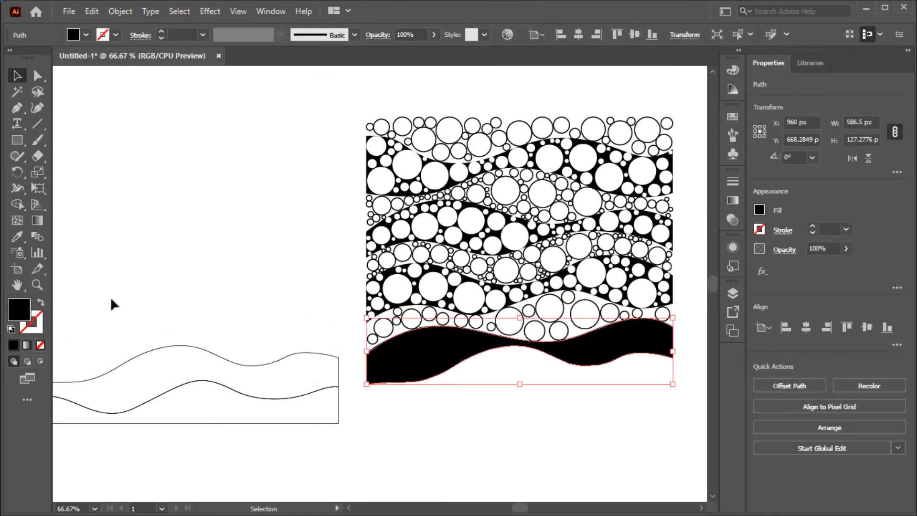
- Fill the black band with CircleFill using a 2% minimum size, 2 pt minimum distance and white circles
{"action": "left_click", "coordinate": [75, 12]}
{"action": "mouse_move", "coordinate": [115, 321]}
{"action": "left_click", "coordinate": [297, 322]}
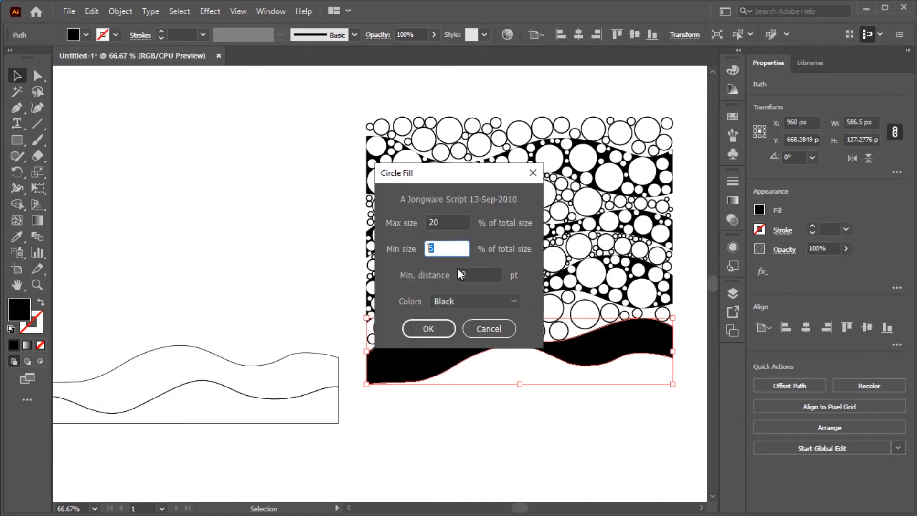
{"action": "type", "text": "2"}
{"action": "key", "text": "Tab"}
{"action": "type", "text": "2"}
{"action": "left_click", "coordinate": [477, 303]}
{"action": "left_click", "coordinate": [462, 330]}
{"action": "left_click", "coordinate": [438, 333]}
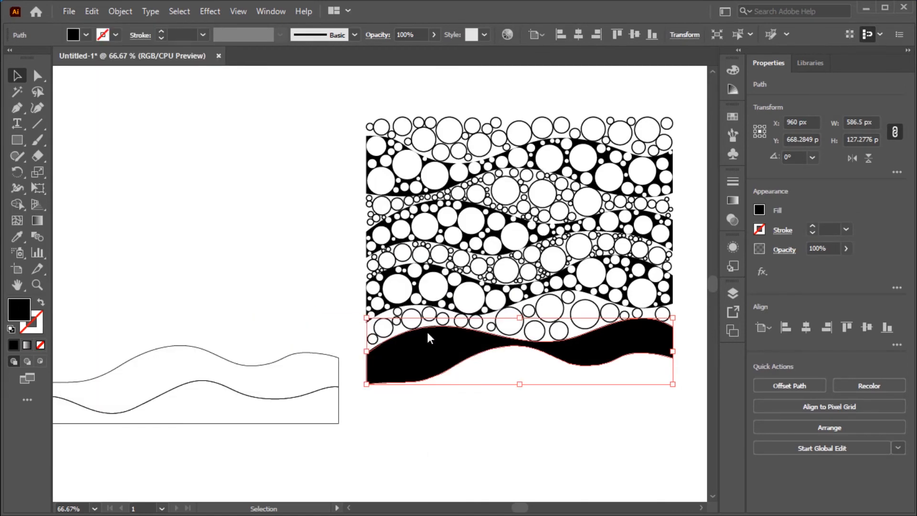
- Select the new white circles and lock them
{"action": "left_click_drag", "start_coordinate": [356, 276], "coordinate": [684, 407]}
{"action": "left_click", "coordinate": [120, 11]}
{"action": "mouse_move", "coordinate": [299, 109]}
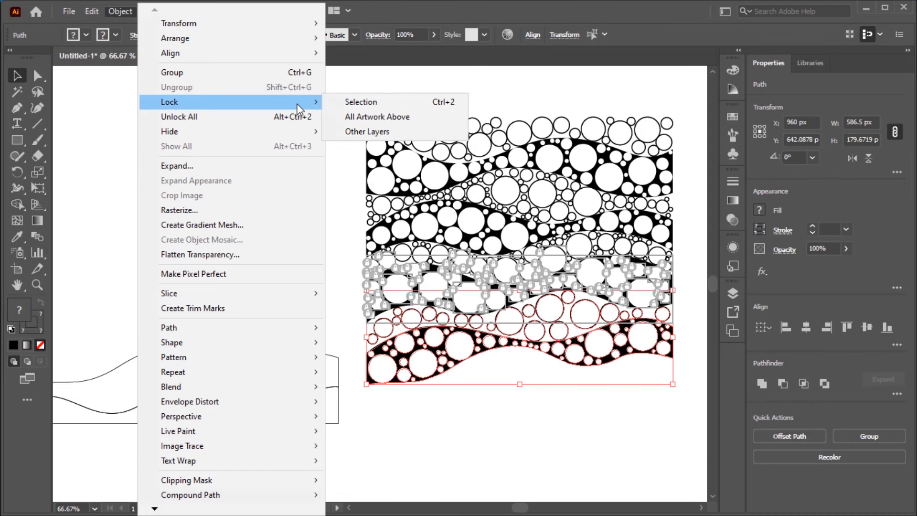
{"action": "left_click", "coordinate": [356, 102]}
- Move the next wave band under the circles and fill it with CircleFill using a 2% minimum size and black circles
{"action": "left_click", "coordinate": [275, 362]}
{"action": "left_click", "coordinate": [578, 36]}
{"action": "left_click", "coordinate": [66, 12]}
{"action": "mouse_move", "coordinate": [143, 321]}
{"action": "left_click", "coordinate": [305, 321]}
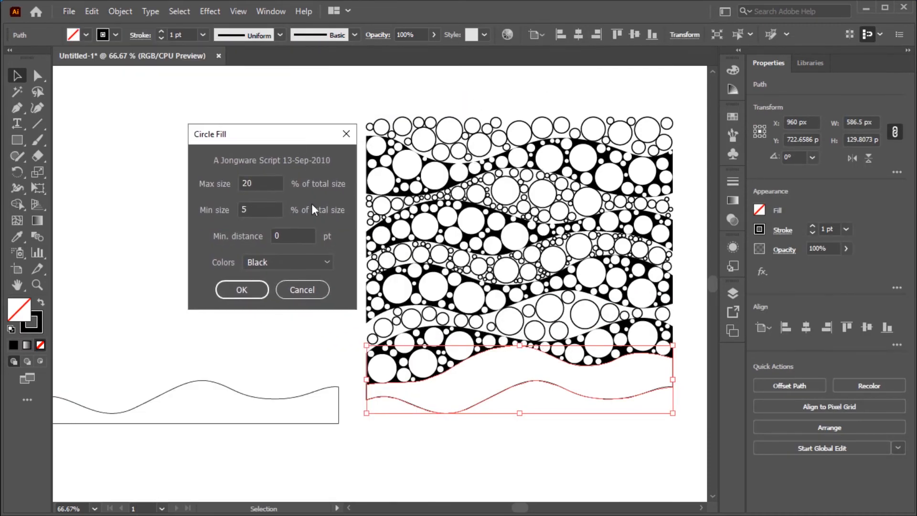
{"action": "type", "text": "2"}
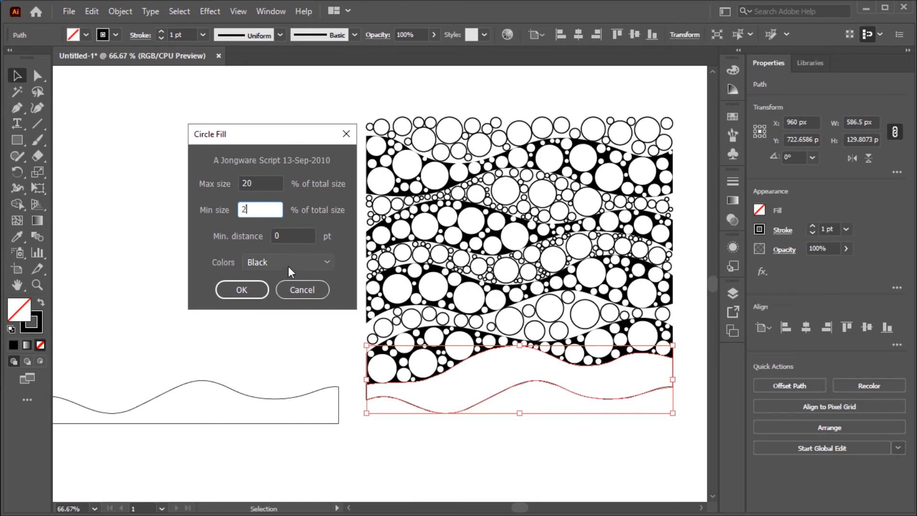
{"action": "left_click", "coordinate": [241, 289]}
- Swap the new circles' fill and stroke and set their stroke weight to 2 pt
{"action": "left_click", "coordinate": [537, 425]}
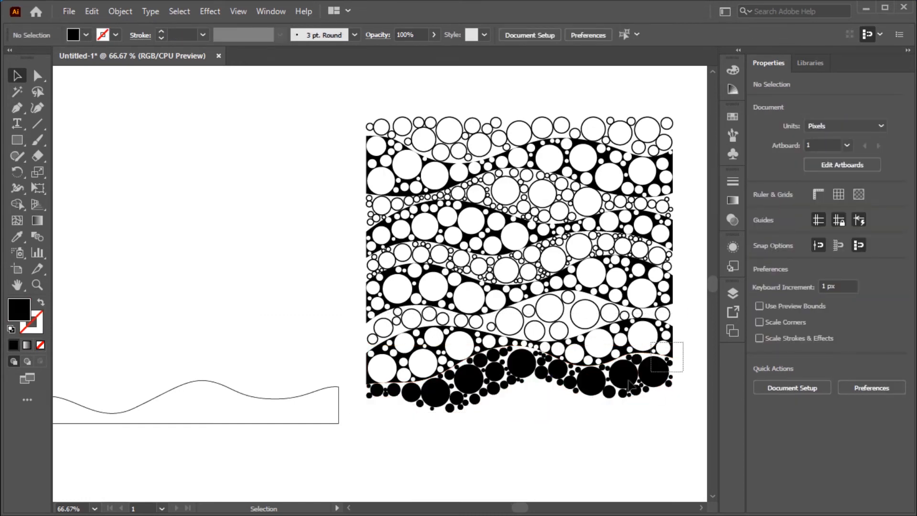
{"action": "left_click_drag", "start_coordinate": [658, 369], "coordinate": [358, 444]}
{"action": "key", "text": "shift+x"}
{"action": "left_click", "coordinate": [203, 35]}
{"action": "left_click", "coordinate": [225, 112]}
{"action": "left_click", "coordinate": [227, 141]}
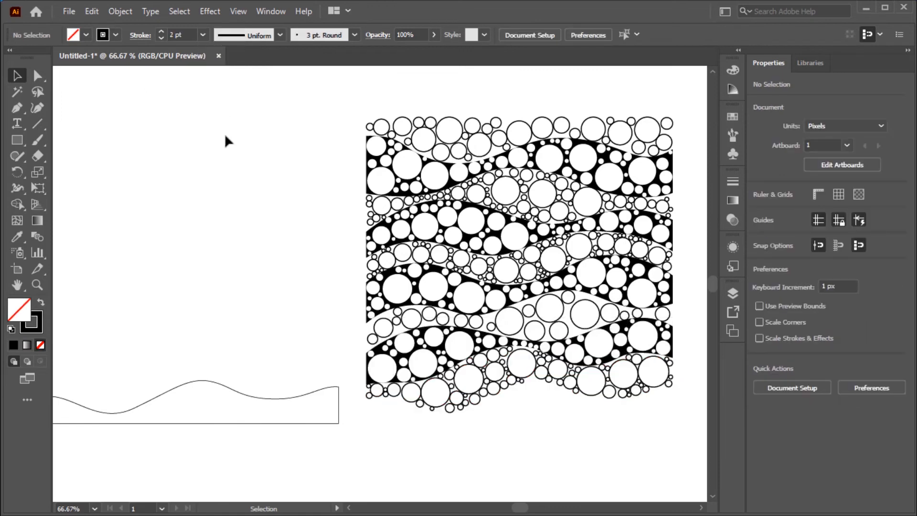
- Move the last wave band under the circles and fill it solid black by swapping its fill and stroke
{"action": "left_click", "coordinate": [339, 402]}
{"action": "left_click", "coordinate": [578, 35]}
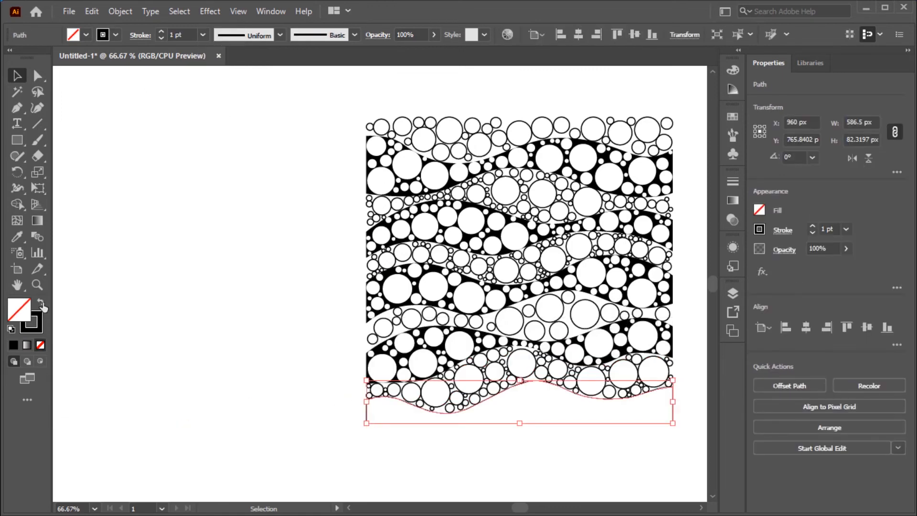
{"action": "left_click", "coordinate": [40, 303]}
- Fill the last black band with CircleFill using white circles
{"action": "left_click", "coordinate": [69, 12]}
{"action": "mouse_move", "coordinate": [92, 320]}
{"action": "left_click", "coordinate": [292, 320]}
{"action": "key", "text": "Tab"}
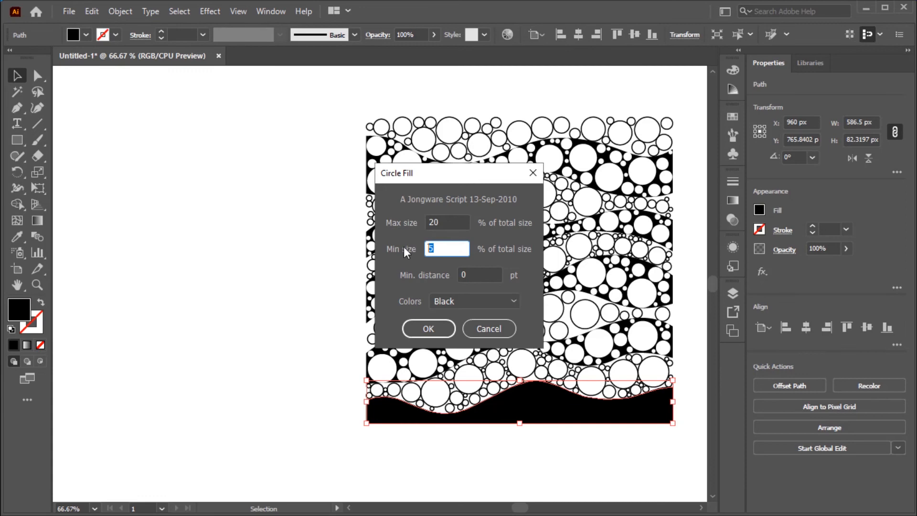
{"action": "key", "text": "Tab"}
{"action": "left_click", "coordinate": [477, 301]}
{"action": "left_click", "coordinate": [442, 330]}
{"action": "left_click", "coordinate": [428, 329]}
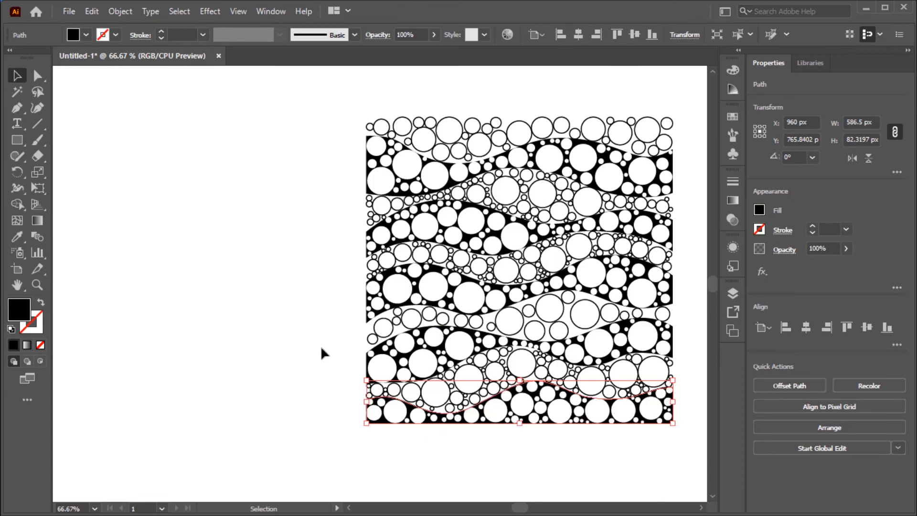
- Select the new white circles and lock them
{"action": "left_click", "coordinate": [280, 355]}
{"action": "left_click_drag", "start_coordinate": [511, 379], "coordinate": [690, 349]}
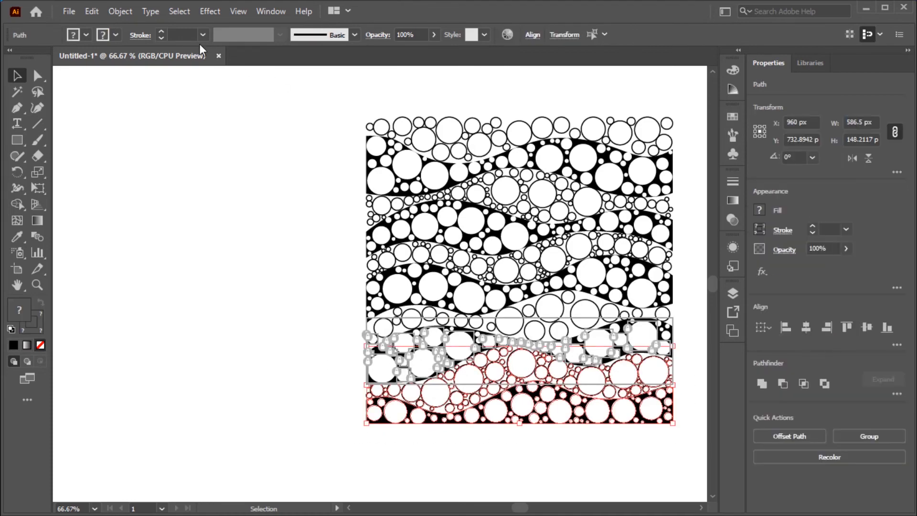
{"action": "left_click", "coordinate": [127, 14]}
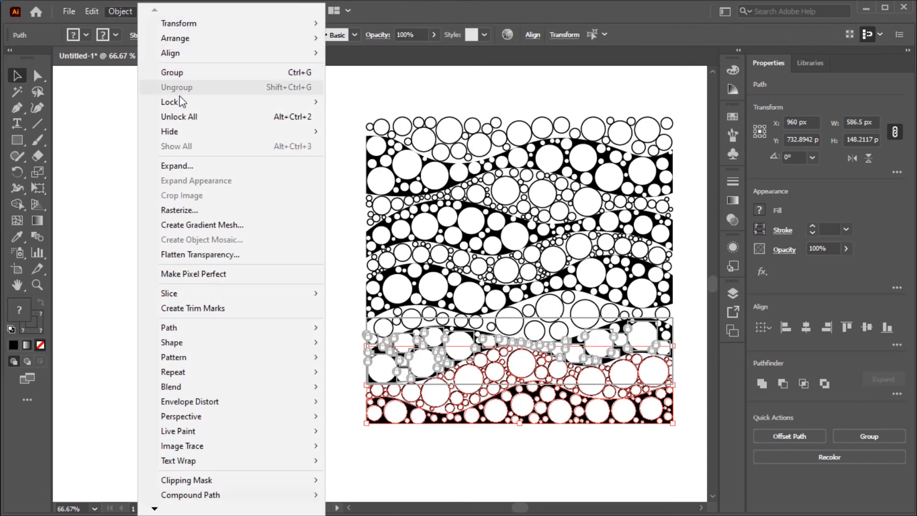
{"action": "mouse_move", "coordinate": [315, 102]}
{"action": "left_click", "coordinate": [369, 102]}
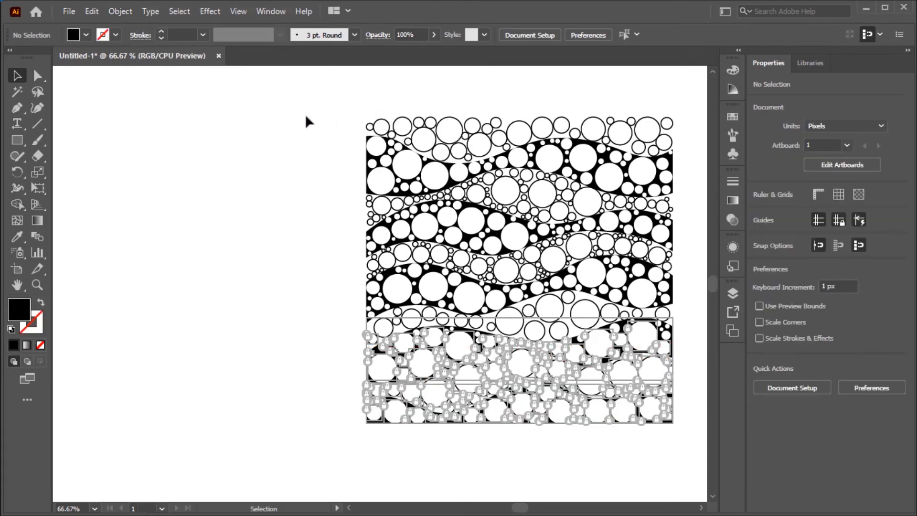
- Unlock all the artwork, then select everything and group it into one object
{"action": "scroll", "coordinate": [306, 122], "scroll_direction": "right", "scroll_amount": 3}
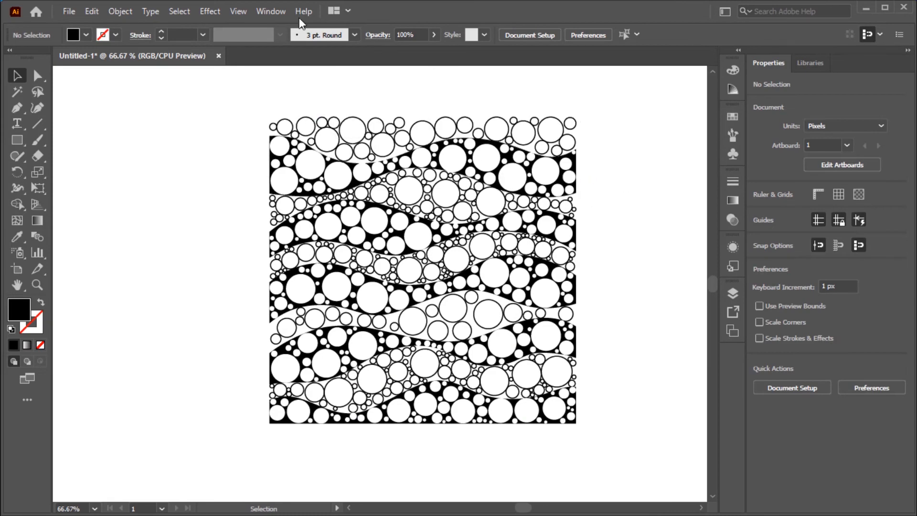
{"action": "left_click", "coordinate": [127, 13]}
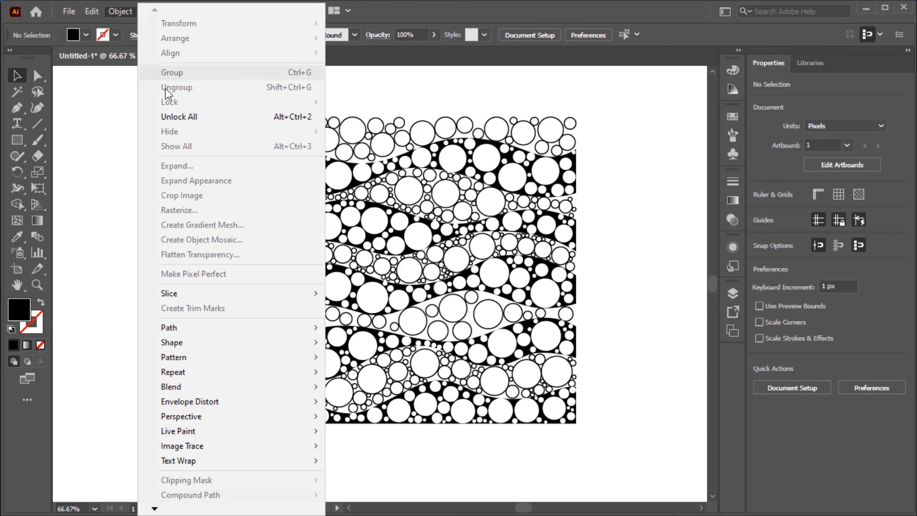
{"action": "left_click", "coordinate": [320, 119]}
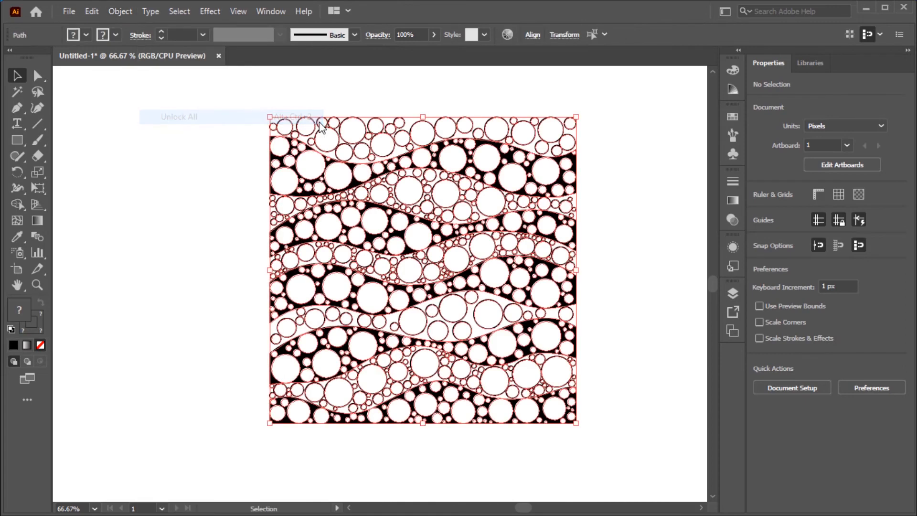
{"action": "left_click", "coordinate": [174, 15]}
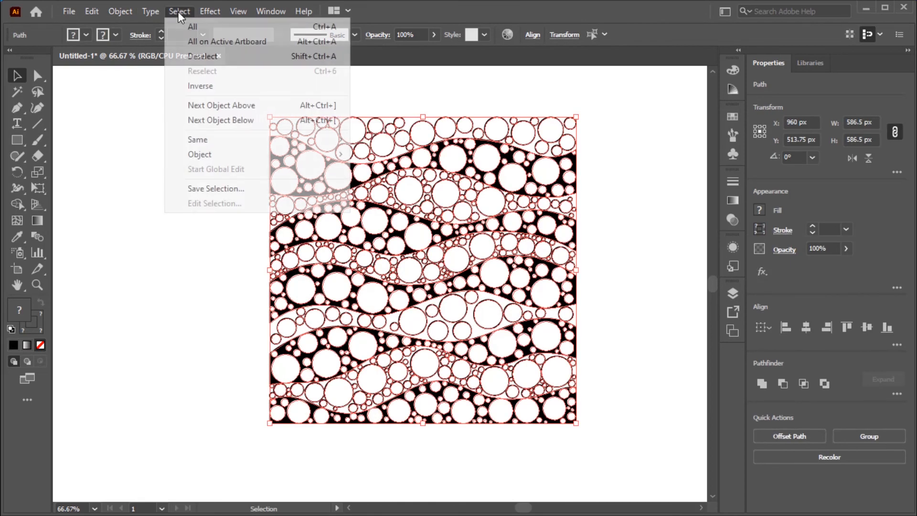
{"action": "left_click", "coordinate": [193, 25]}
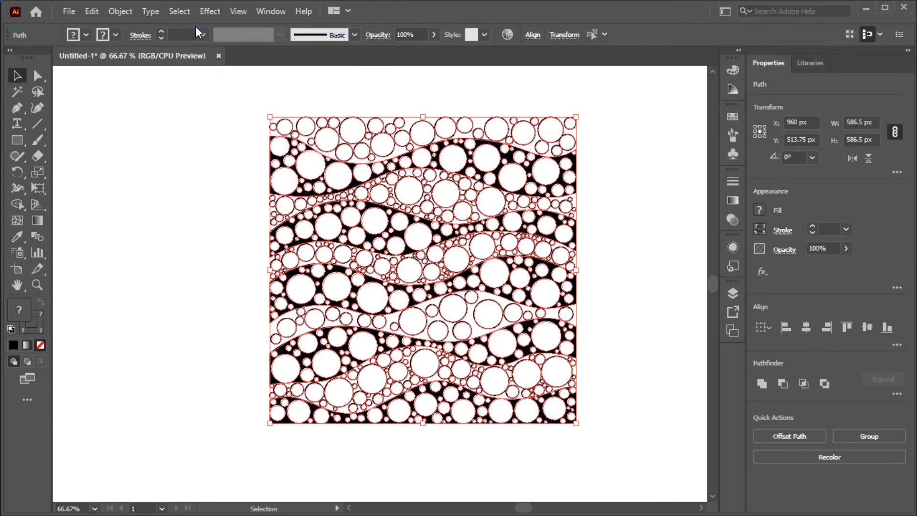
{"action": "left_click", "coordinate": [121, 12]}
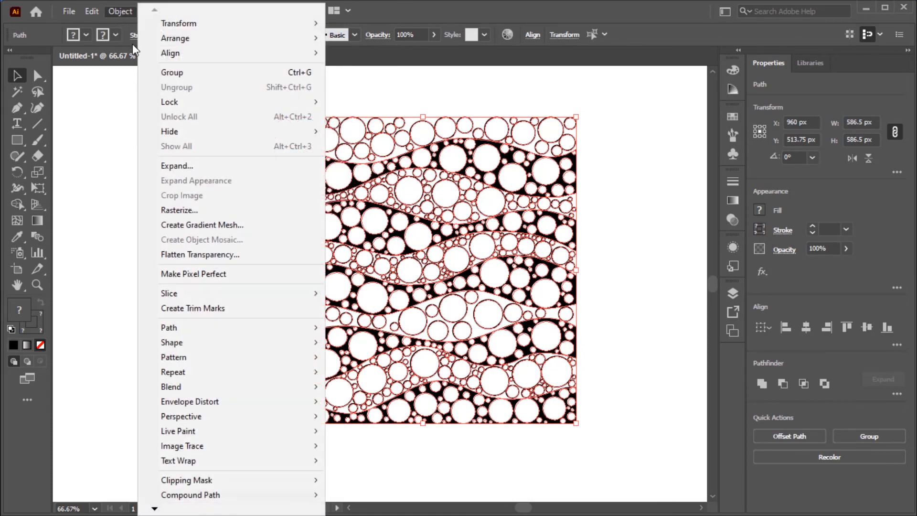
{"action": "left_click", "coordinate": [185, 74]}
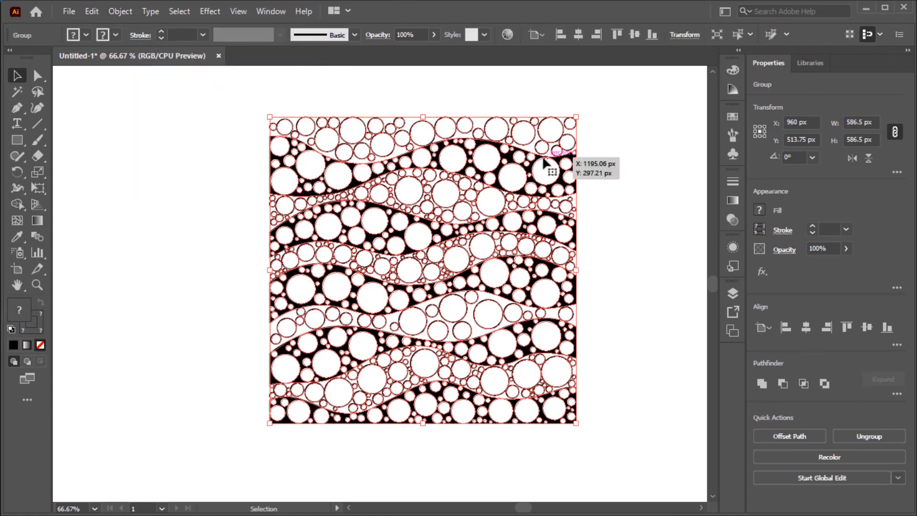
- Enlarge the grouped circle pattern proportionally so it fills the artboard's height
{"action": "key", "text": "ctrl+0"}
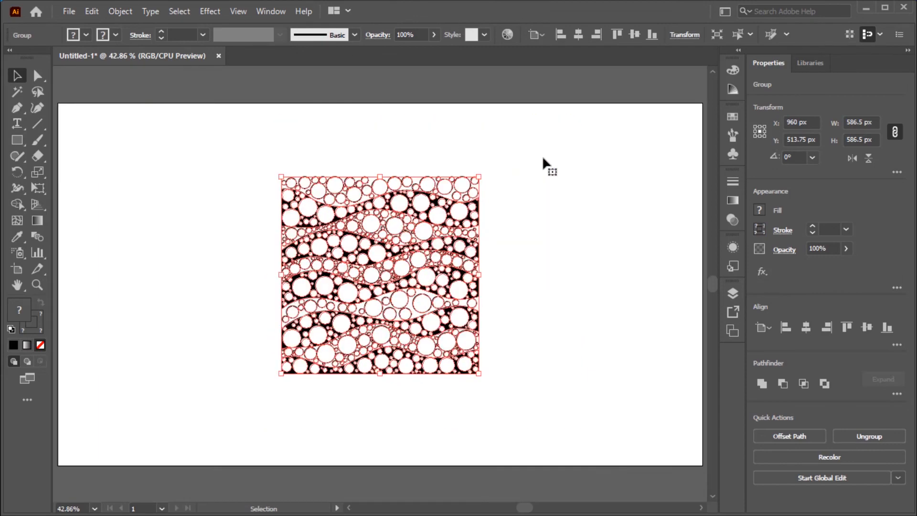
{"action": "left_click", "coordinate": [499, 191]}
{"action": "left_click", "coordinate": [479, 178]}
{"action": "left_click_drag", "start_coordinate": [479, 178], "coordinate": [600, 114]}
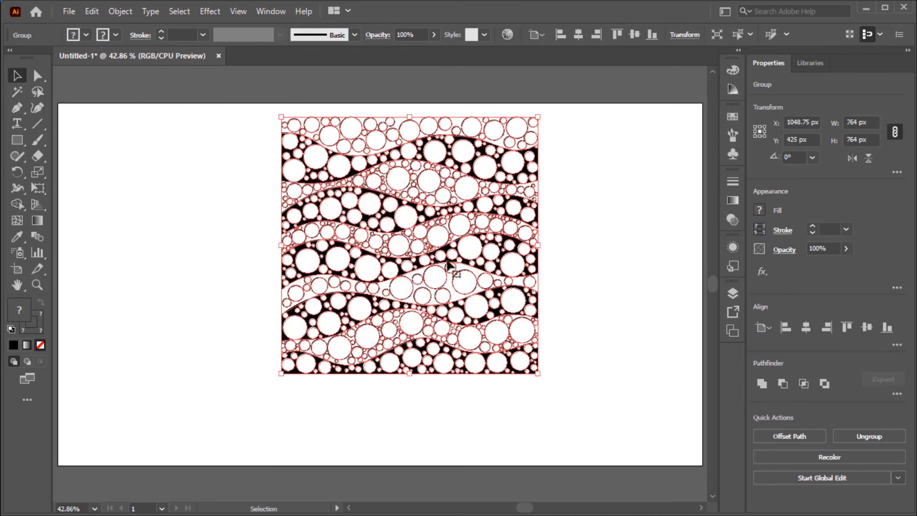
{"action": "left_click_drag", "start_coordinate": [282, 373], "coordinate": [180, 430]}
{"action": "left_click", "coordinate": [170, 287]}
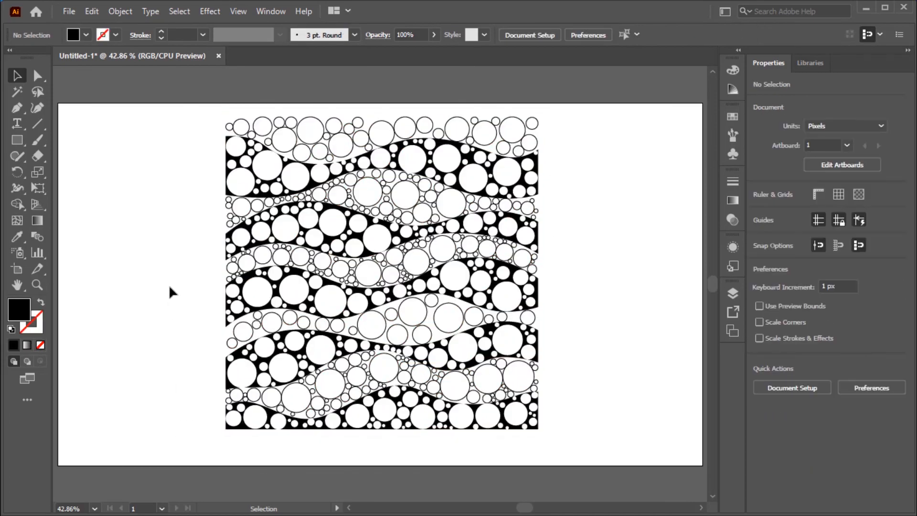